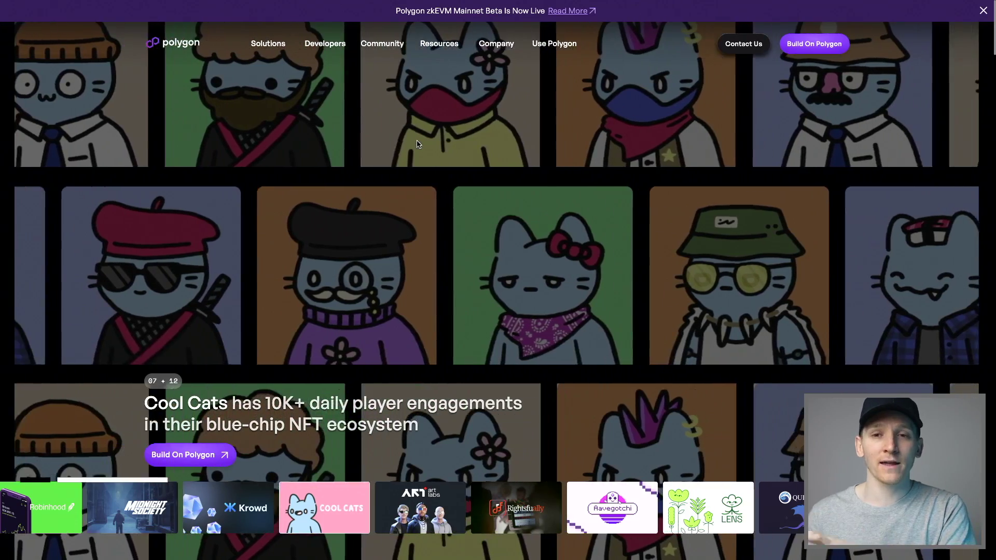
Step: Review the Solutions offered on the Polygon site: Polygon PoS, zkEVM, Miden and Supernets
mouse_move(268, 43)
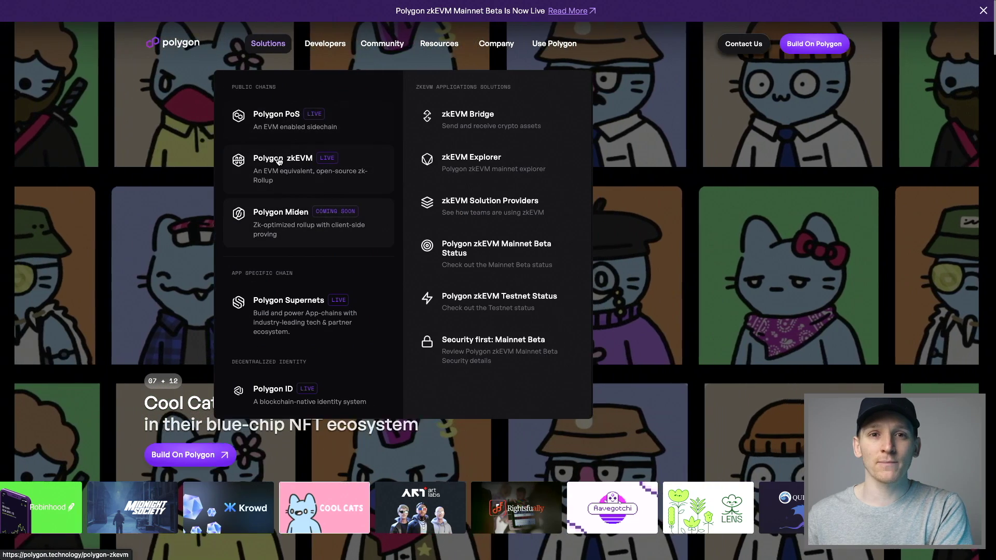
mouse_move(291, 119)
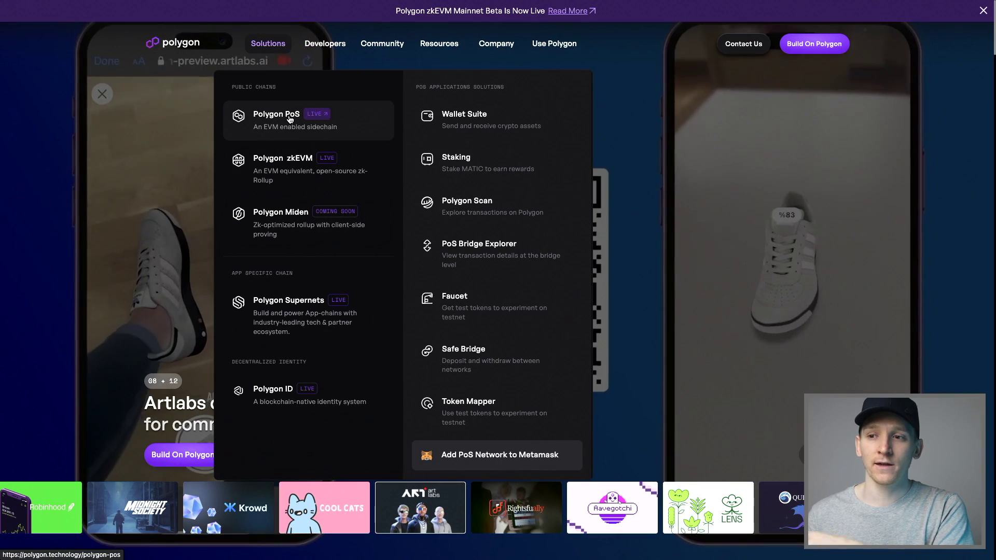
mouse_move(279, 217)
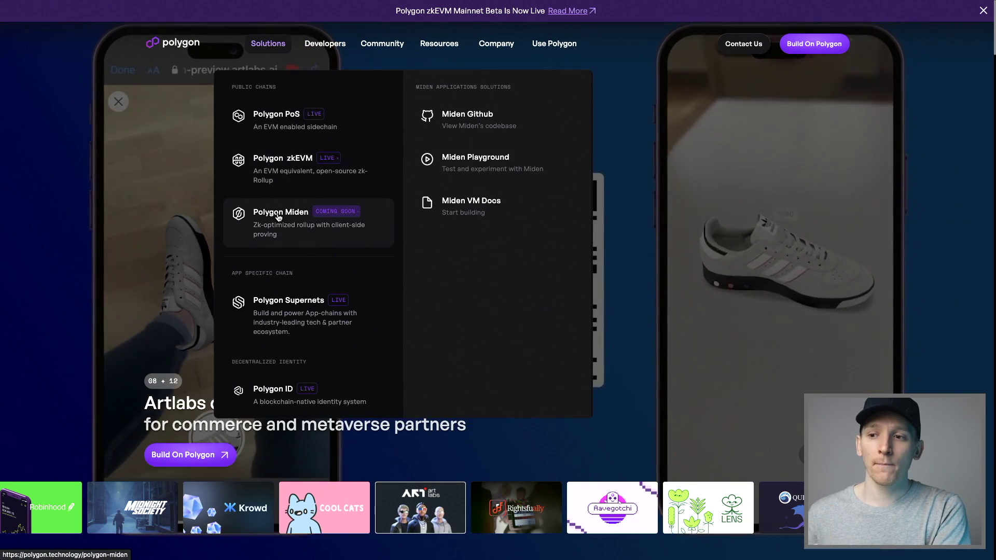
mouse_move(274, 313)
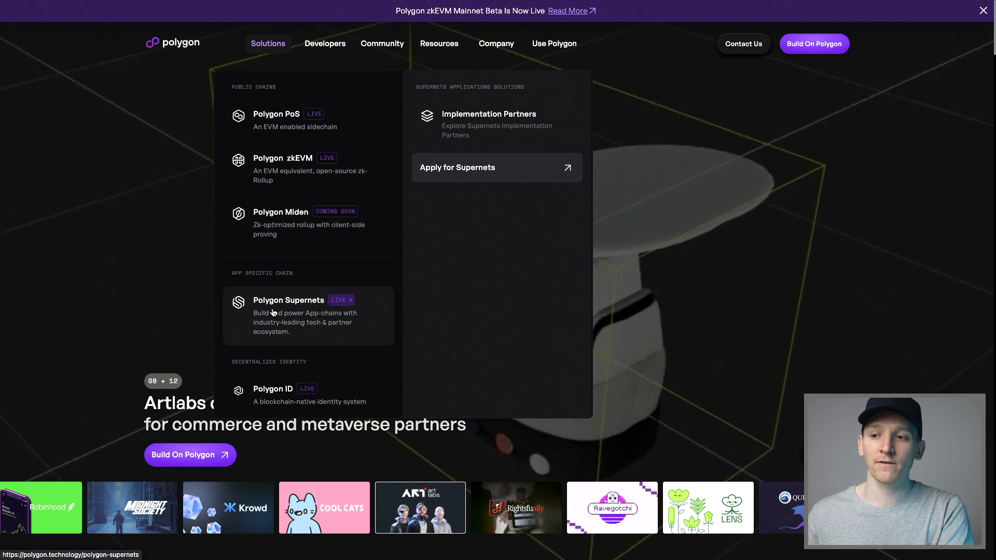
Step: Switch to MetaMask and look through the wallet's list of networks for Matic Mainnet
key("ctrl+Tab")
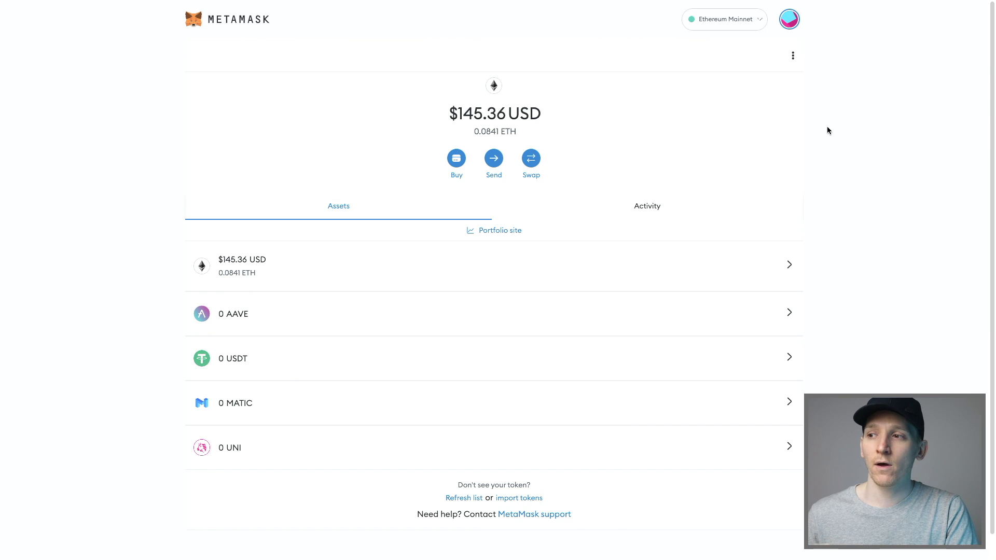
left_click(732, 25)
scroll(722, 152, "down", 5)
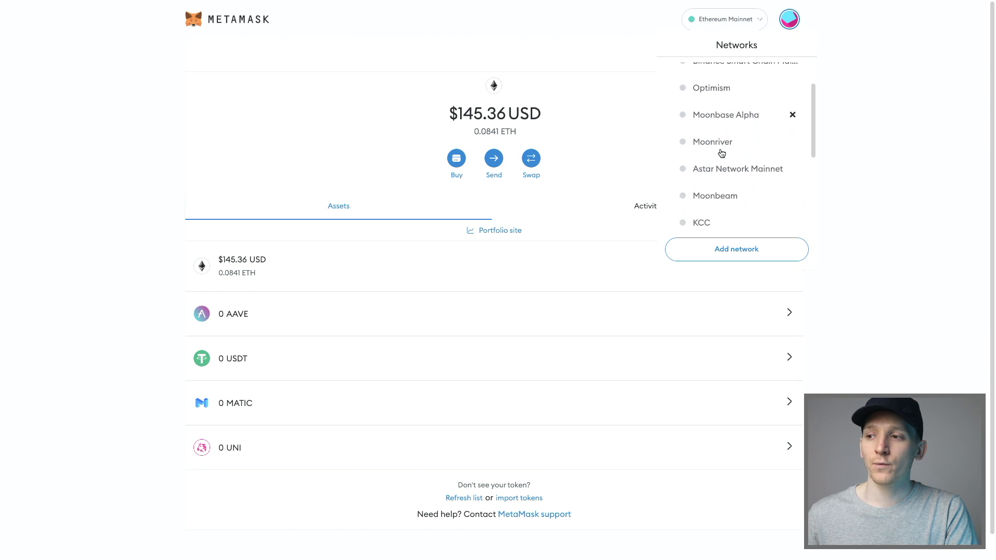
mouse_move(712, 199)
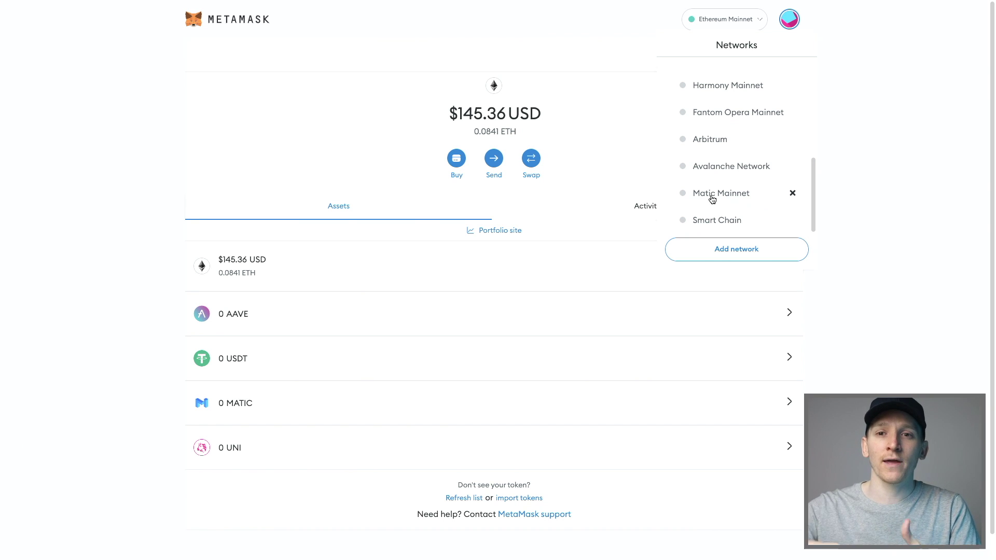
left_click(864, 117)
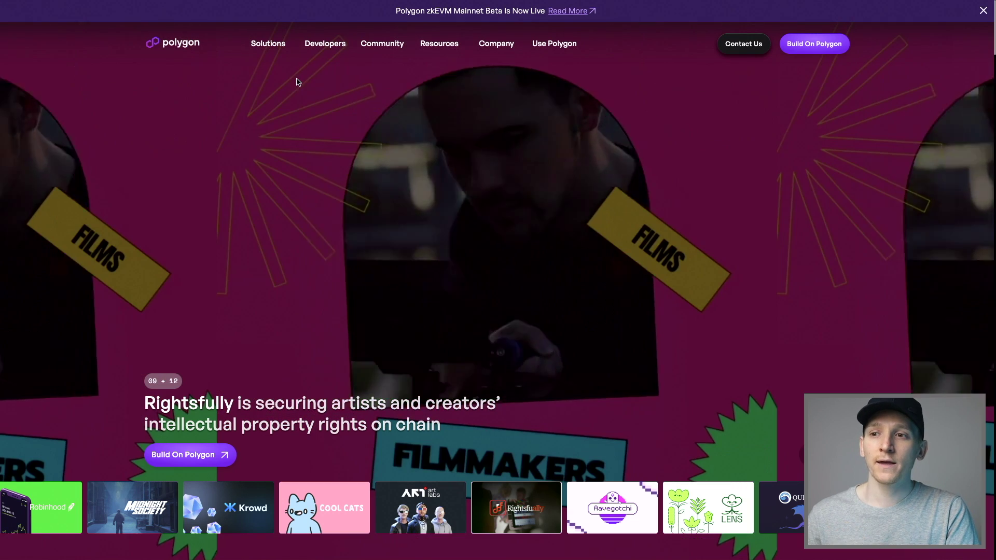
mouse_move(268, 45)
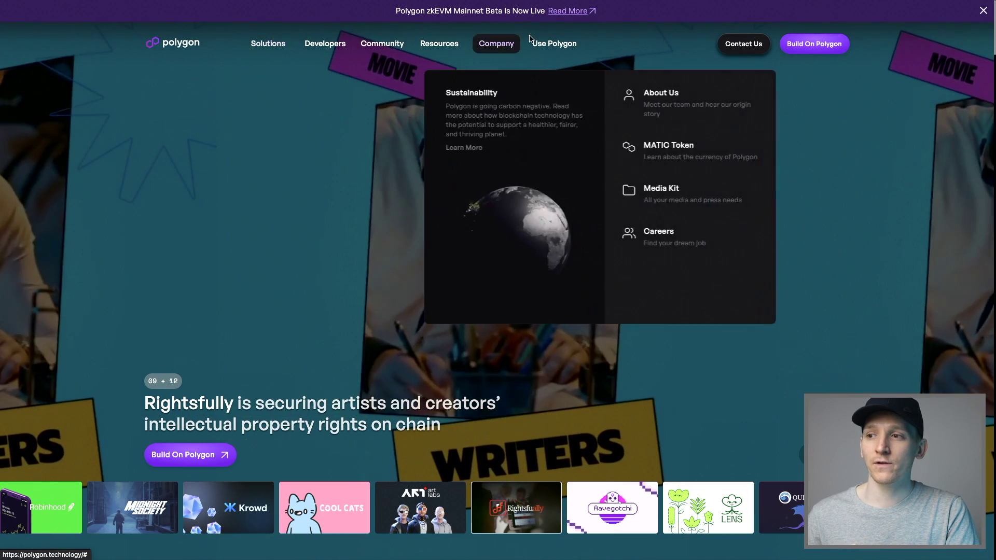
mouse_move(551, 46)
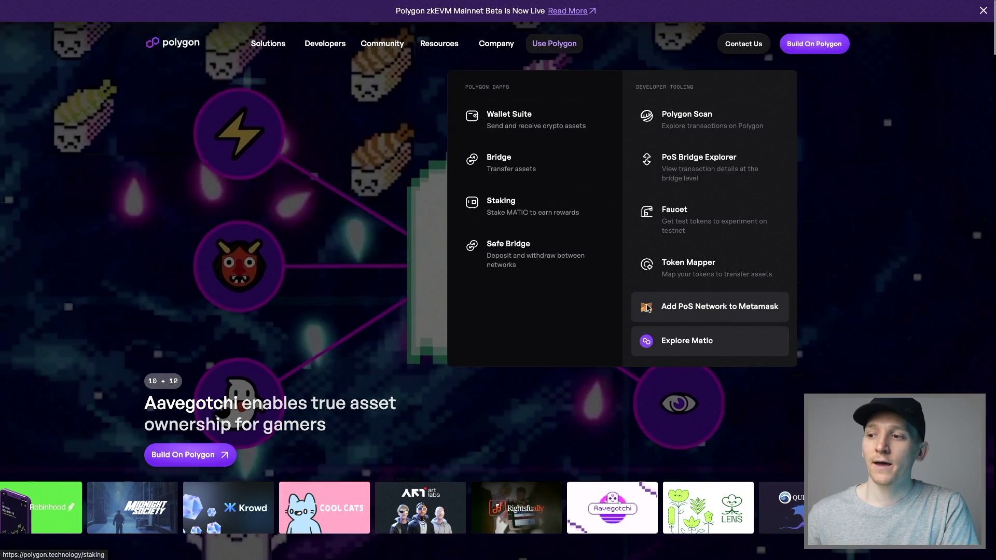
left_click(703, 310)
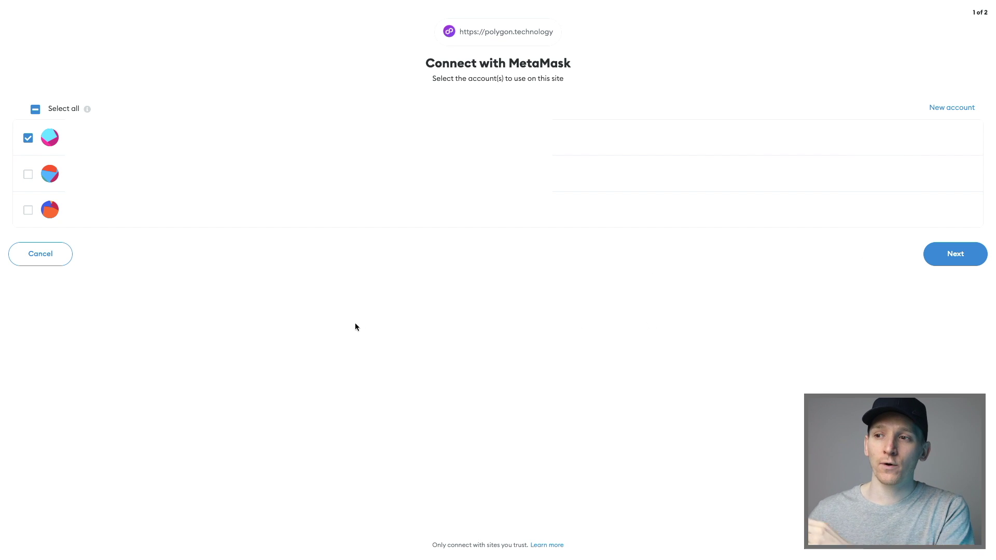
left_click(40, 254)
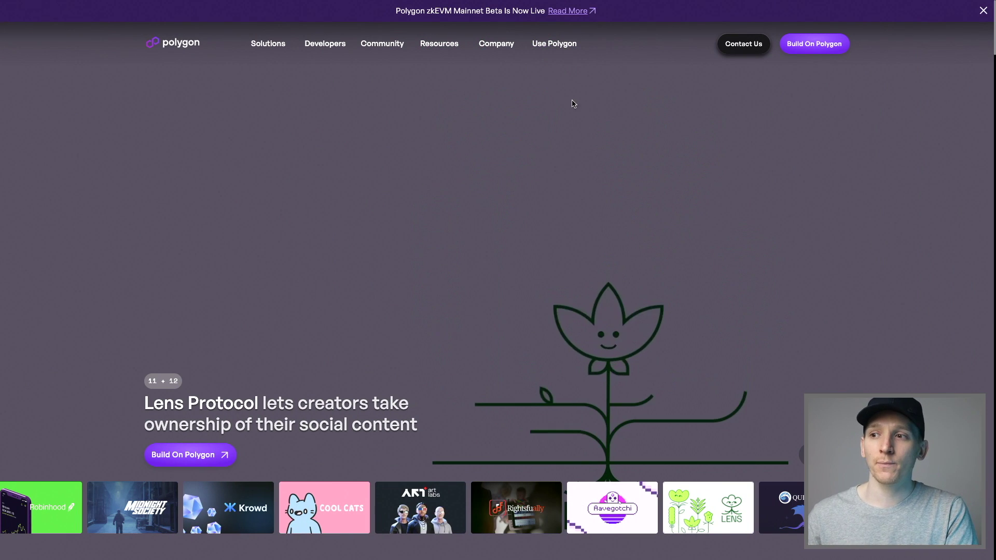
Step: Add the Polygon zkEVM network to MetaMask from the zkEVM Explorer page, approving both the addition and the network switch
mouse_move(554, 44)
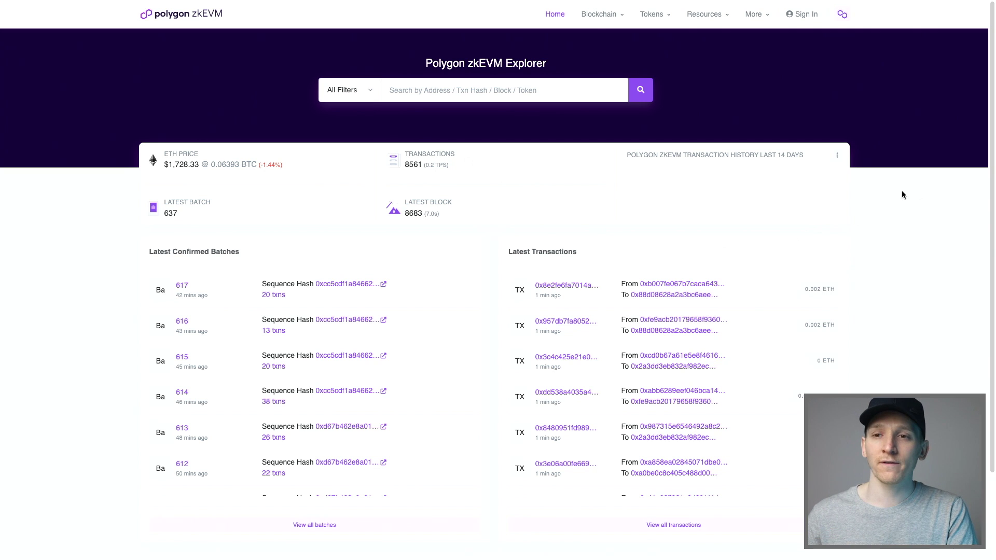
scroll(882, 200, "down", 1)
scroll(866, 204, "down", 3)
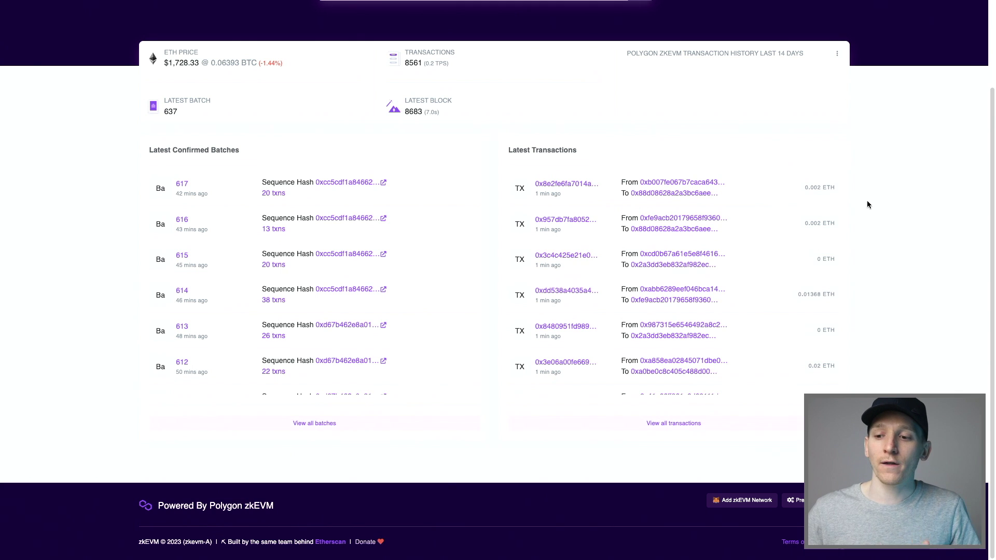
scroll(868, 202, "up", 3)
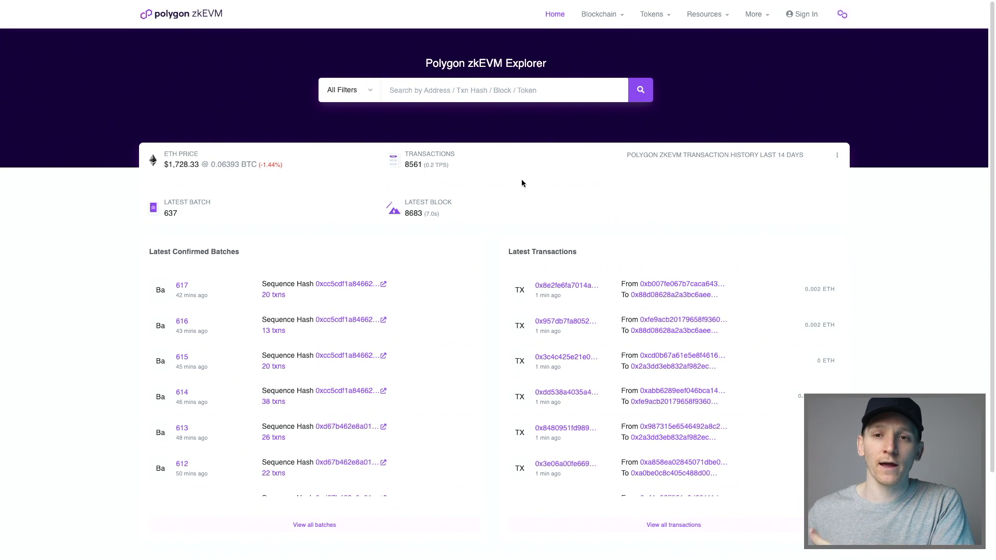
scroll(891, 250, "down", 3)
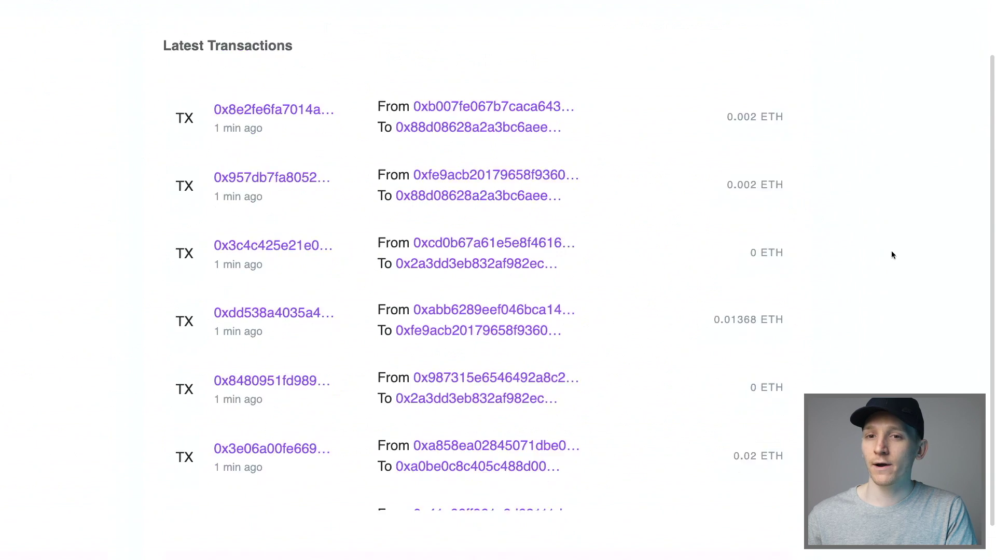
scroll(891, 254, "down", 5)
scroll(891, 254, "right", 1)
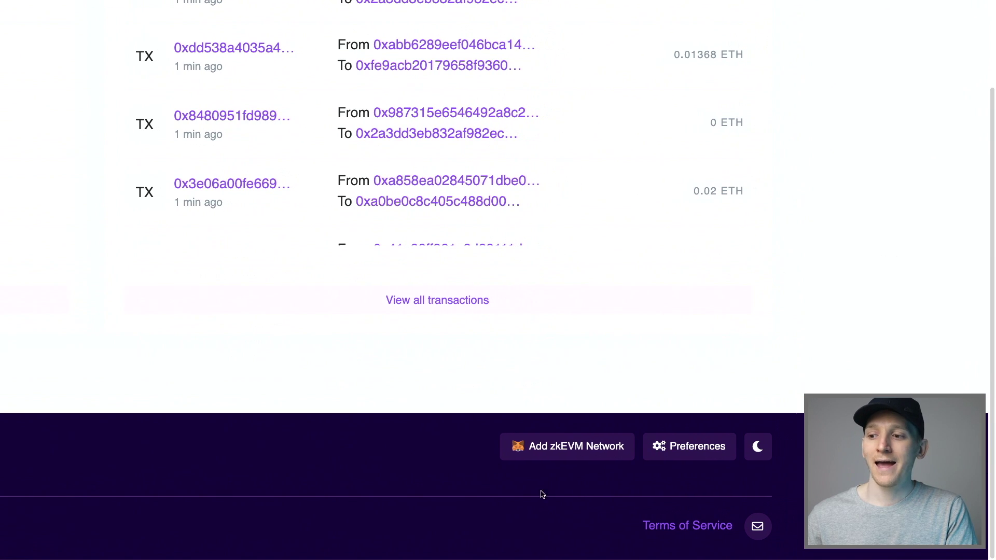
left_click(555, 453)
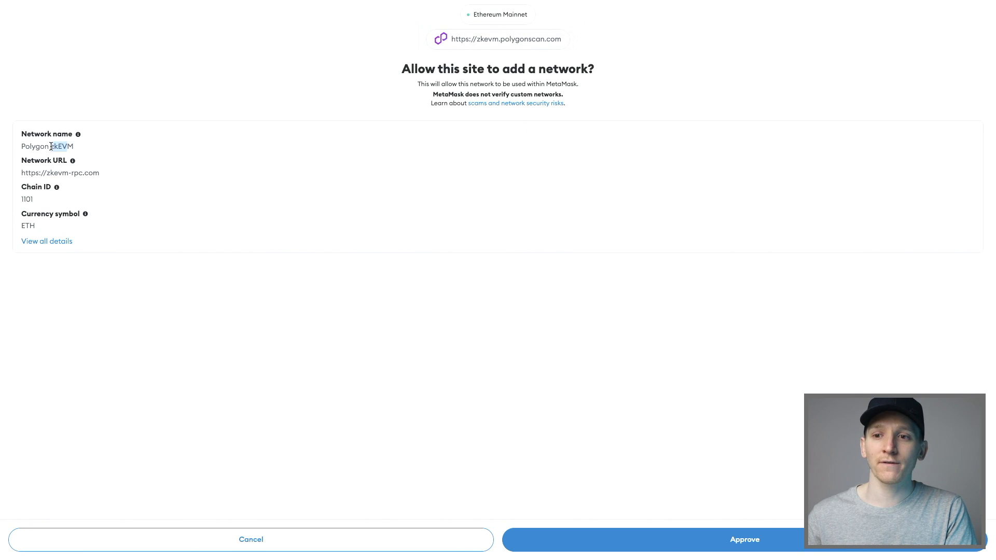
left_click(51, 147)
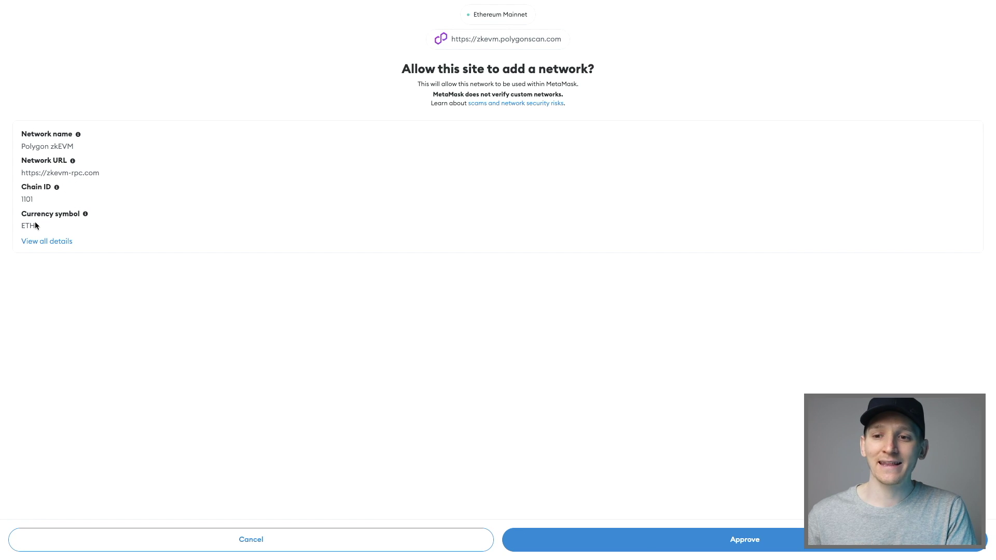
left_click(590, 536)
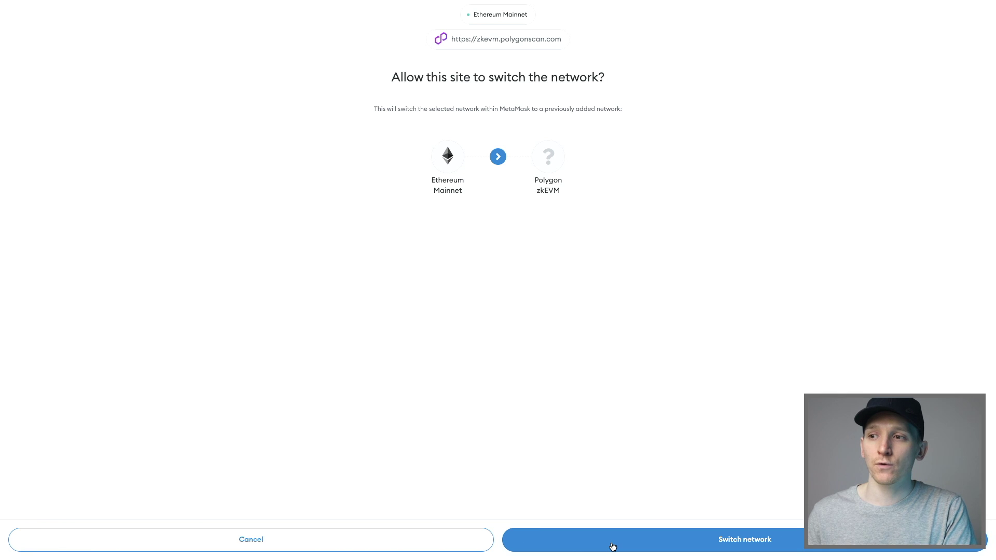
left_click(618, 545)
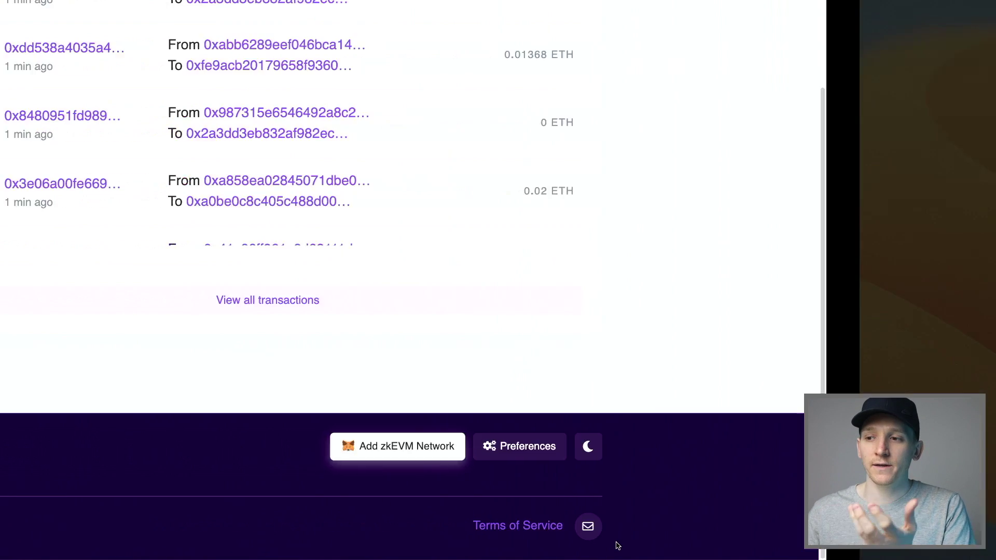
Step: Switch the MetaMask wallet's active network to Matic Mainnet
scroll(316, 284, "up", 5)
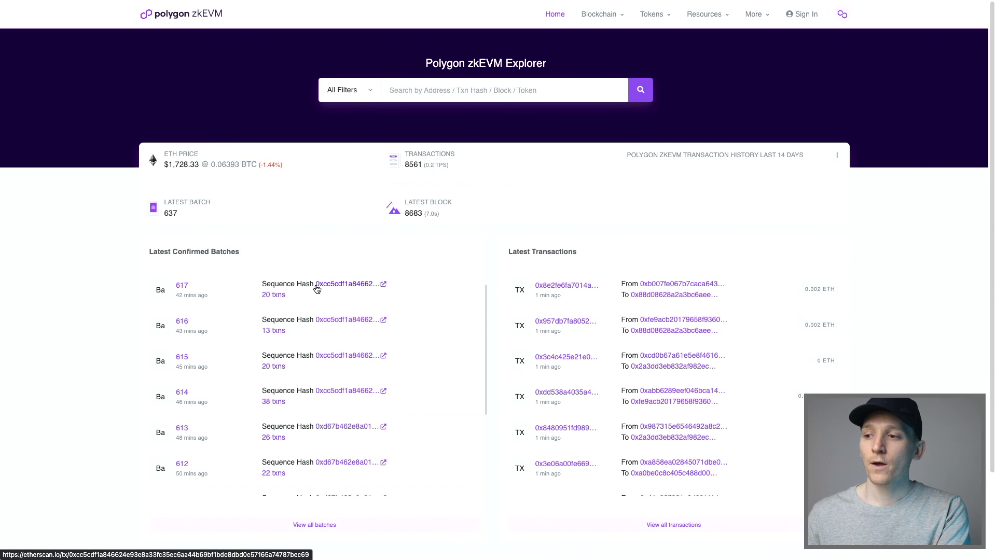
key("alt+shift+m")
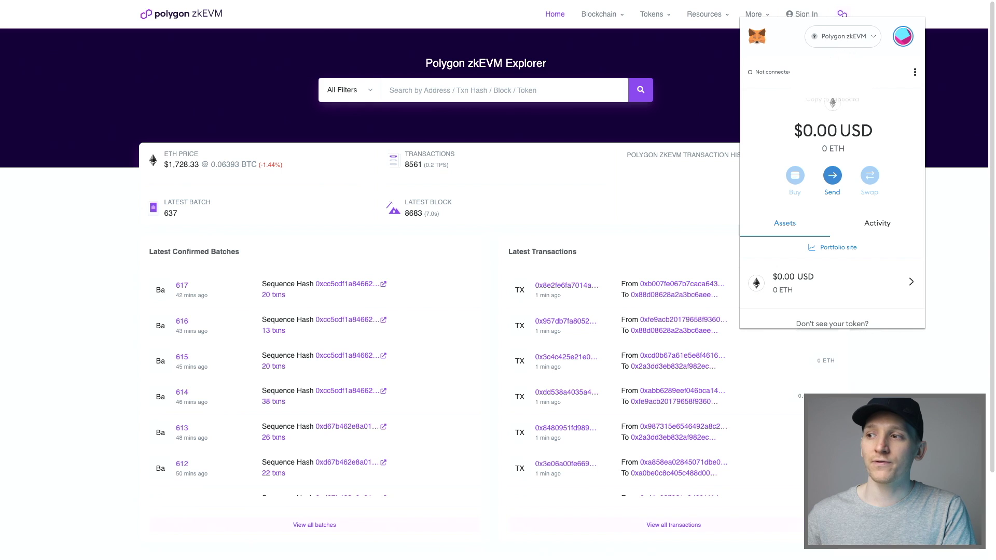
left_click(855, 41)
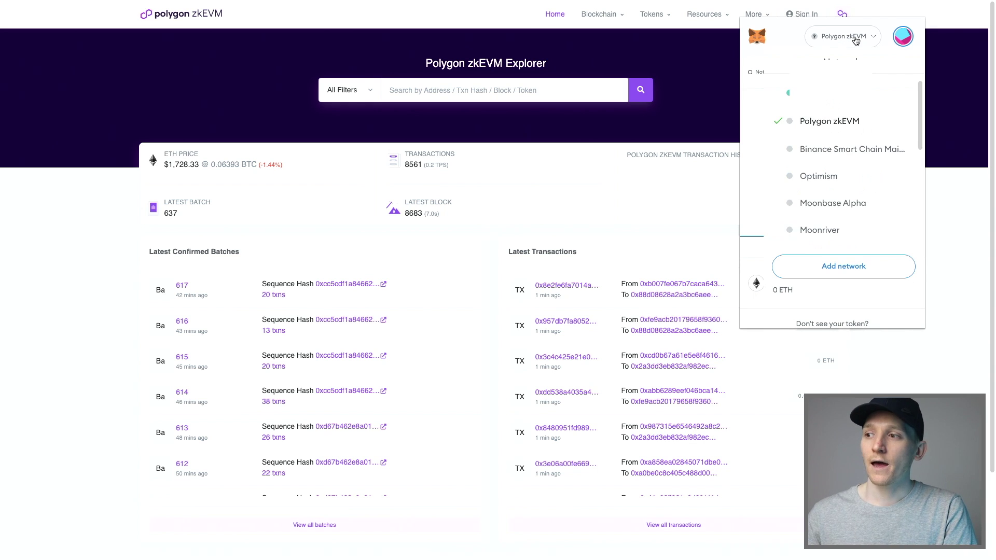
scroll(831, 185, "down", 5)
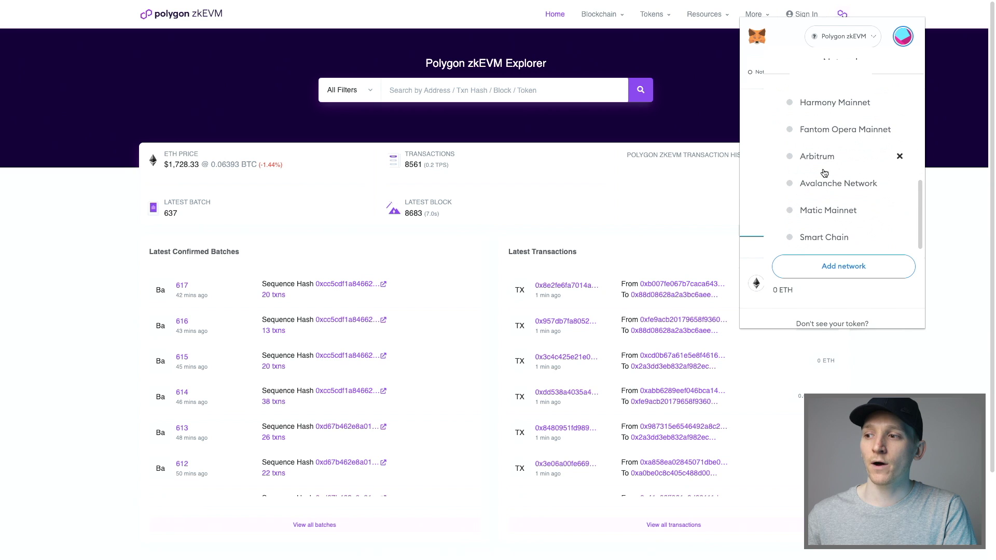
left_click(814, 212)
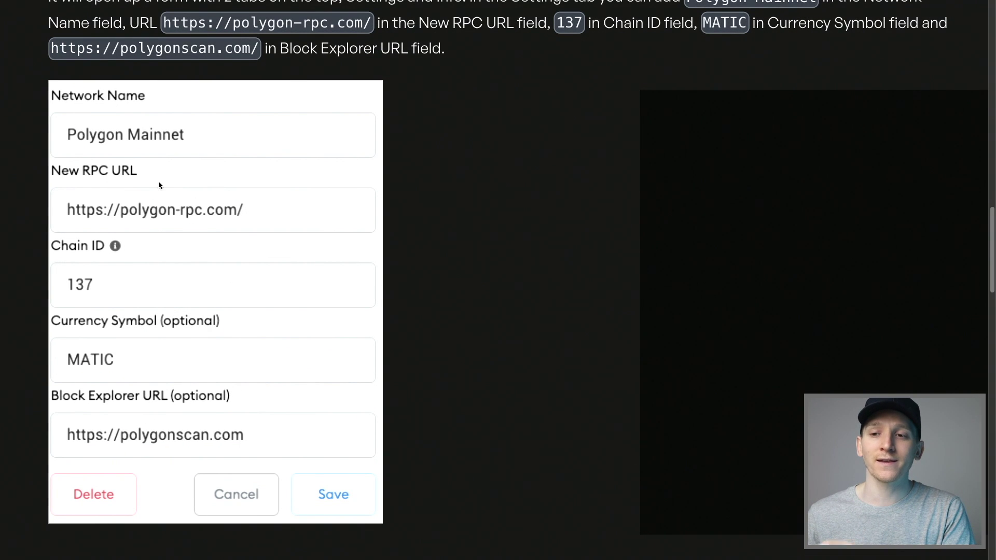
Step: Open the form for adding a network manually in MetaMask's network settings
scroll(142, 176, "left", 2)
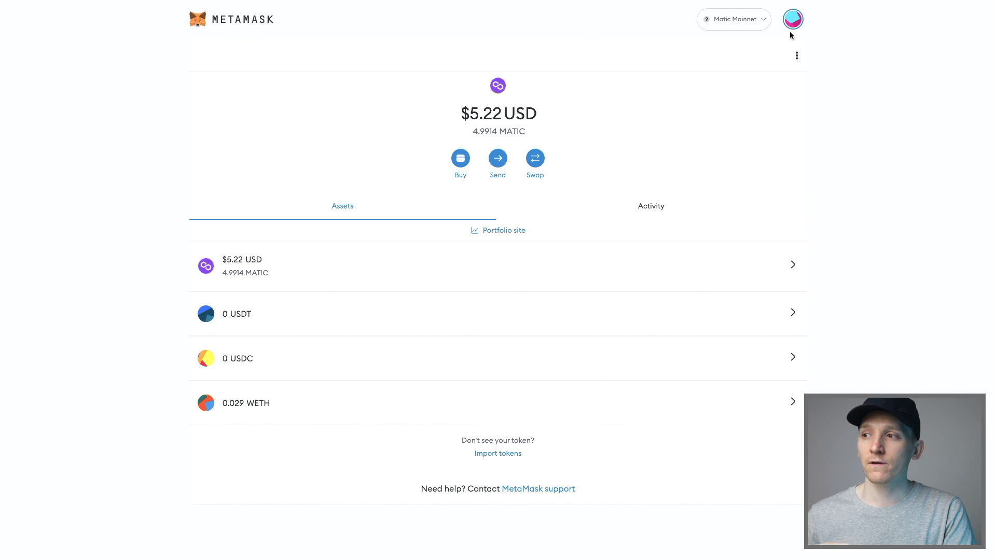
left_click(793, 23)
left_click(687, 324)
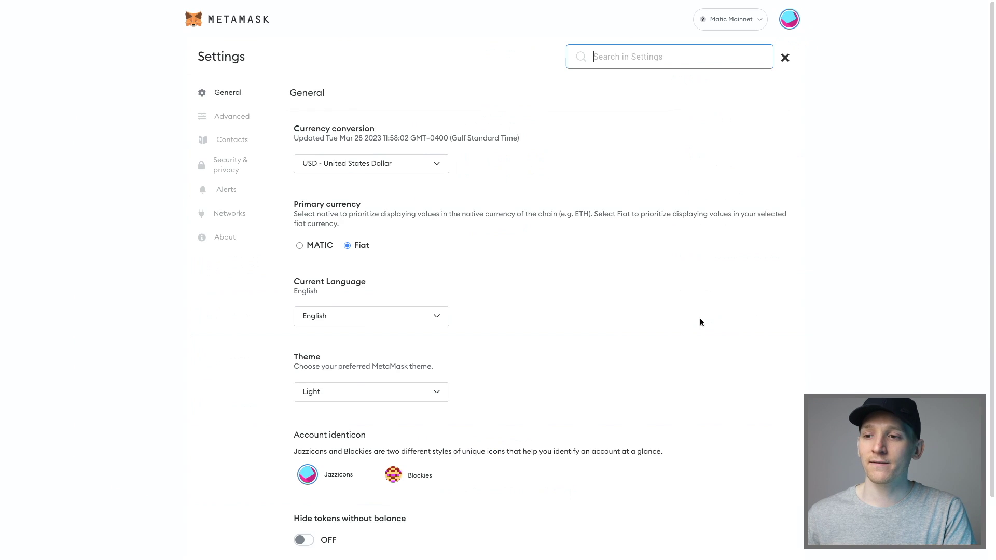
left_click(229, 218)
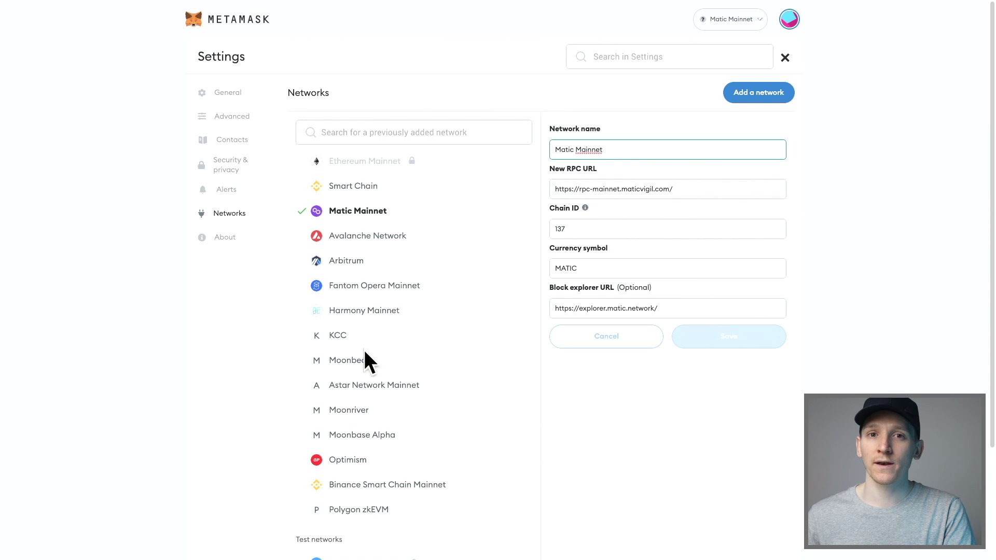
left_click(745, 92)
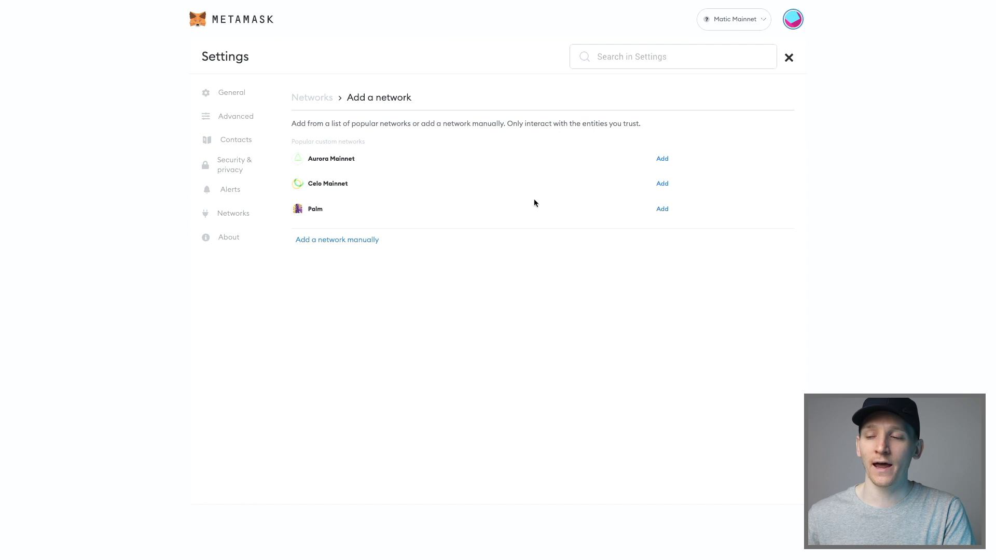
left_click(334, 240)
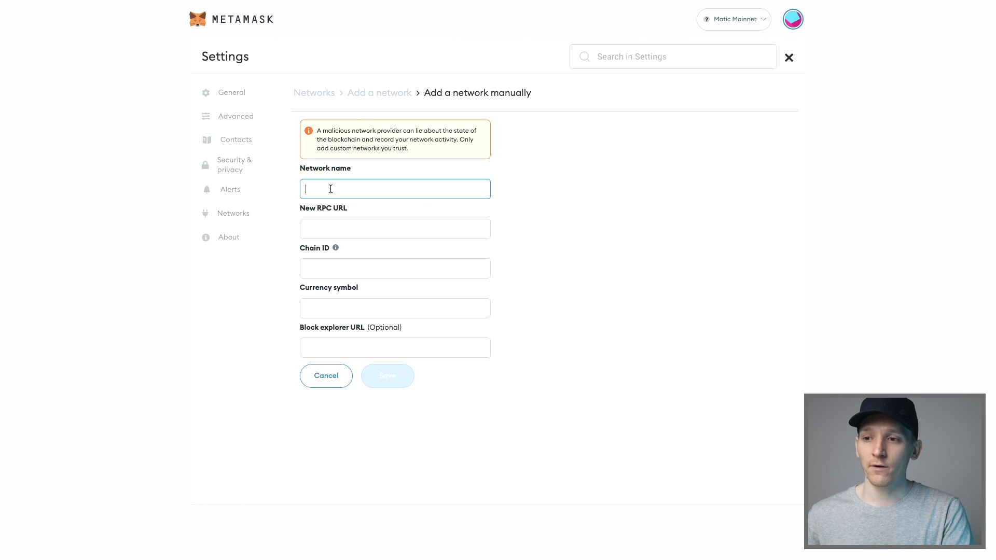
Step: Check the network name in the Polygon documentation and name the new MetaMask network "Polygon PoS"
key("alt+Tab")
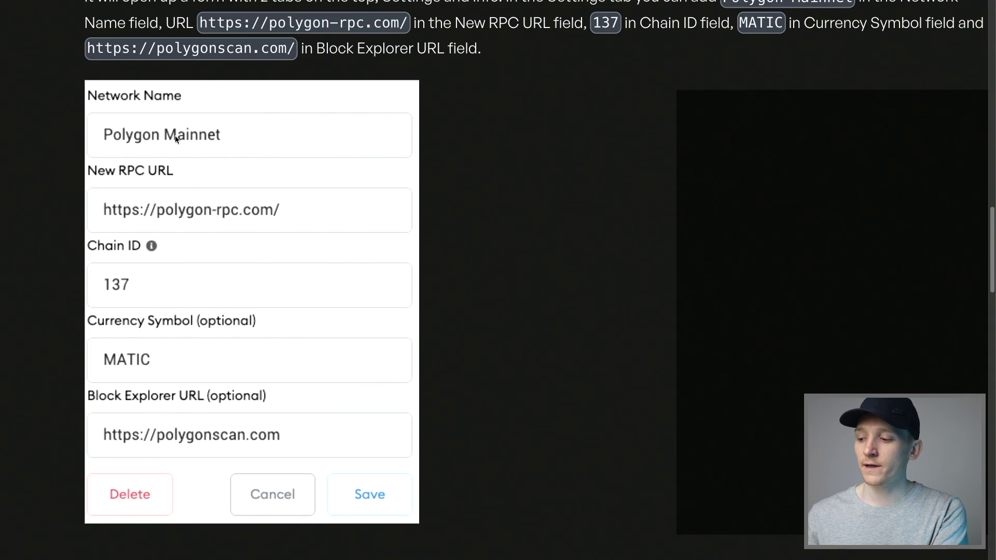
key("alt+Tab")
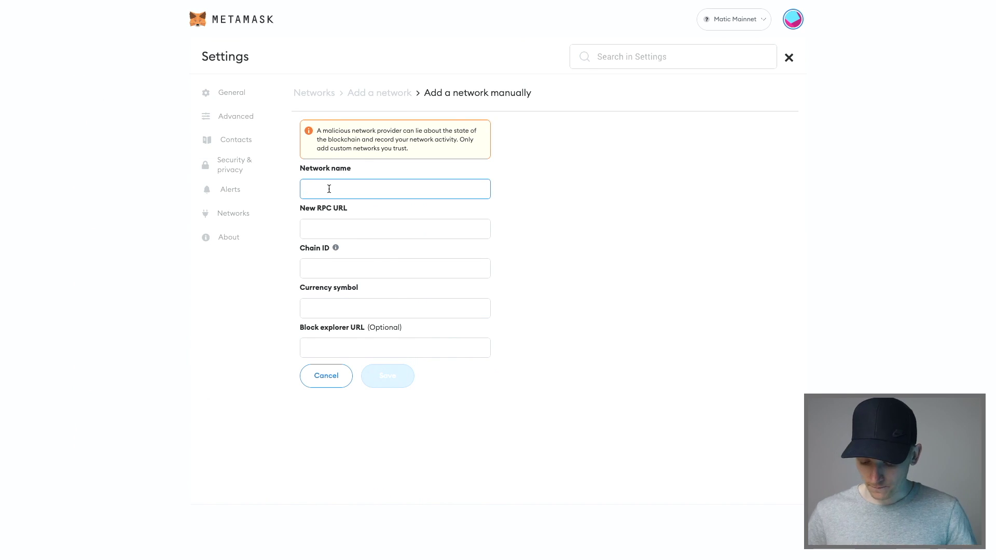
type("Polygon Po")
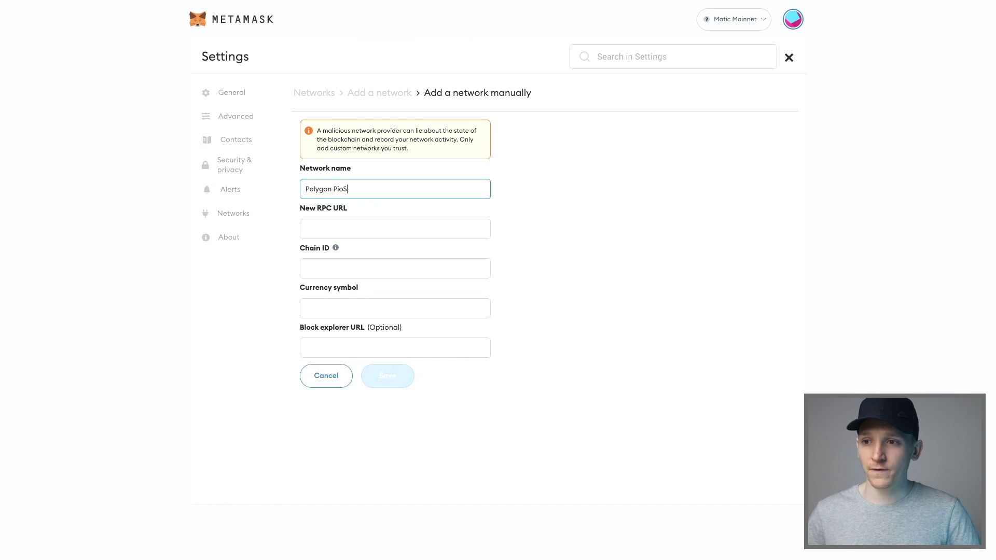
type("S")
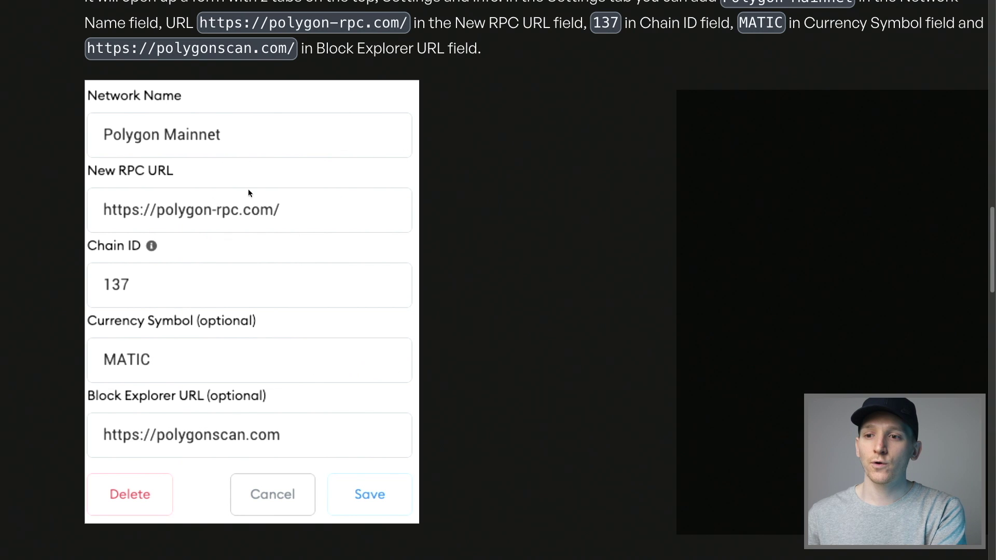
Step: Enter chain ID 137 and currency symbol MATIC for the Polygon PoS network in MetaMask's manual network form
key("ctrl+minus")
key("ctrl+minus")
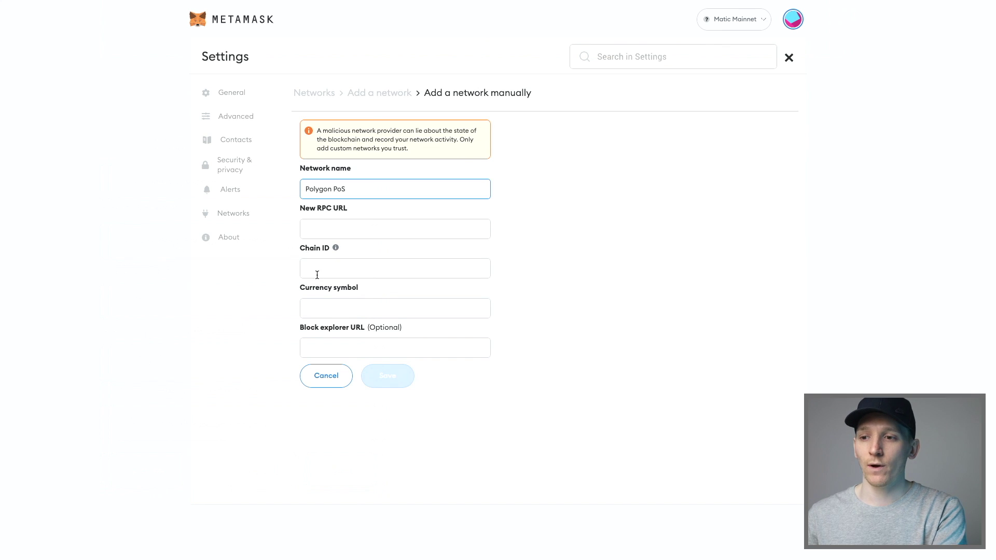
left_click(316, 270)
type("1")
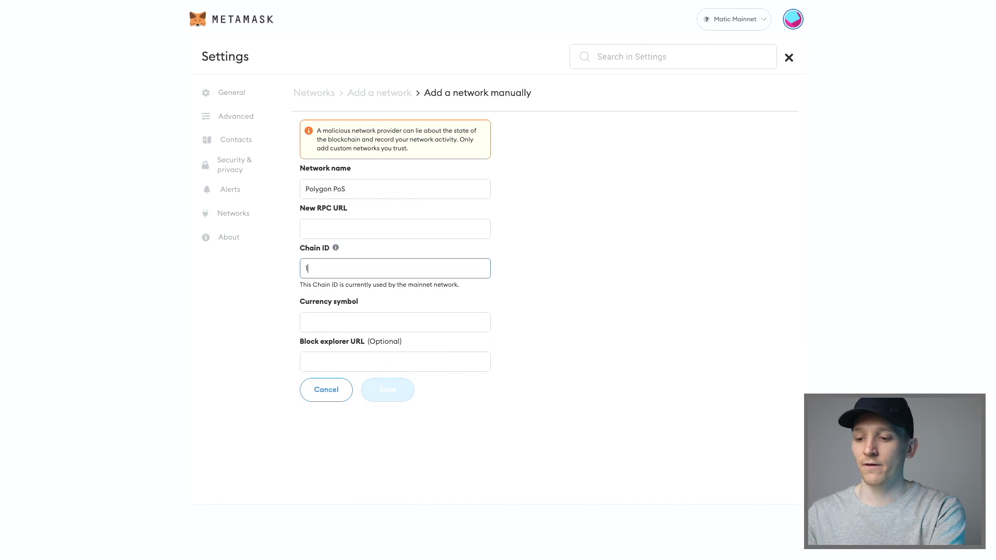
type("37")
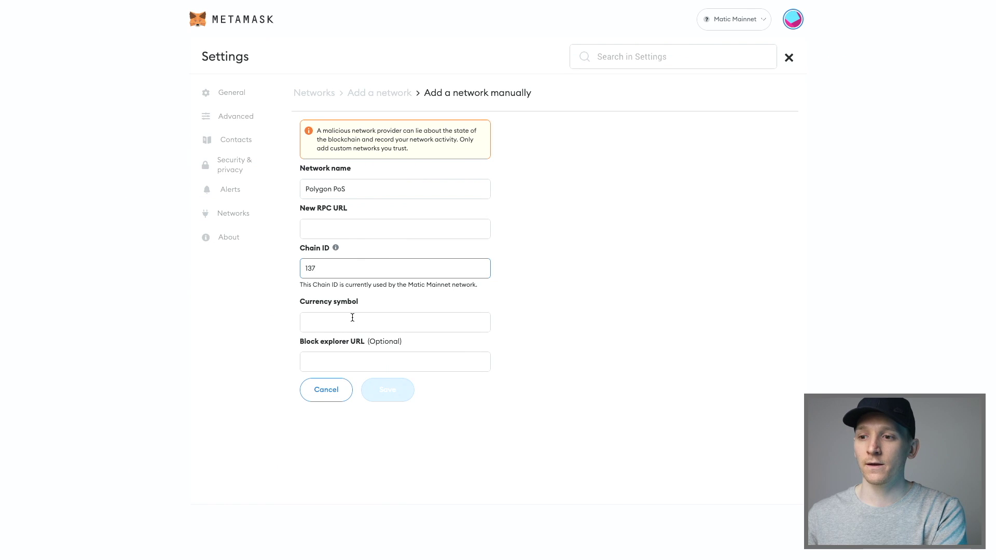
left_click(351, 318)
type("MATIC")
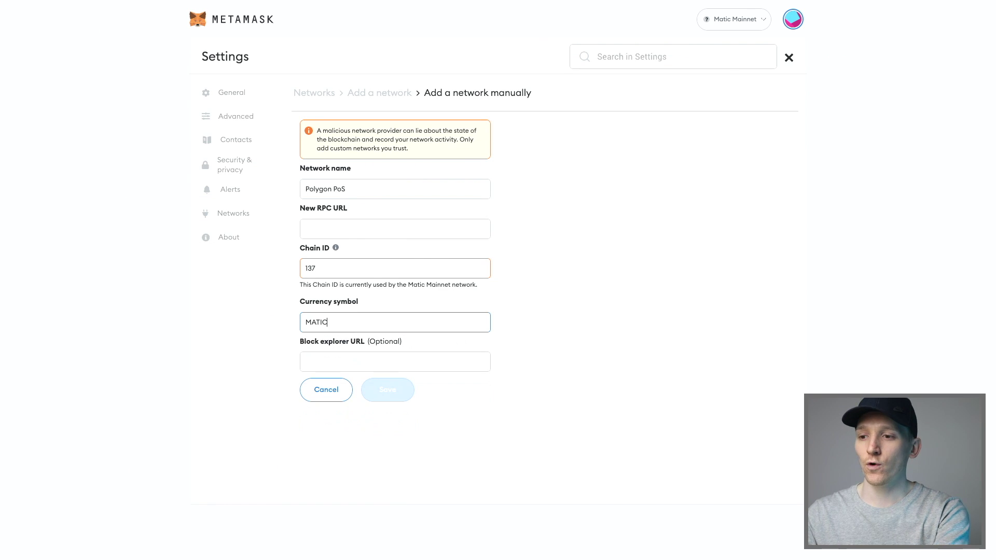
left_click(525, 302)
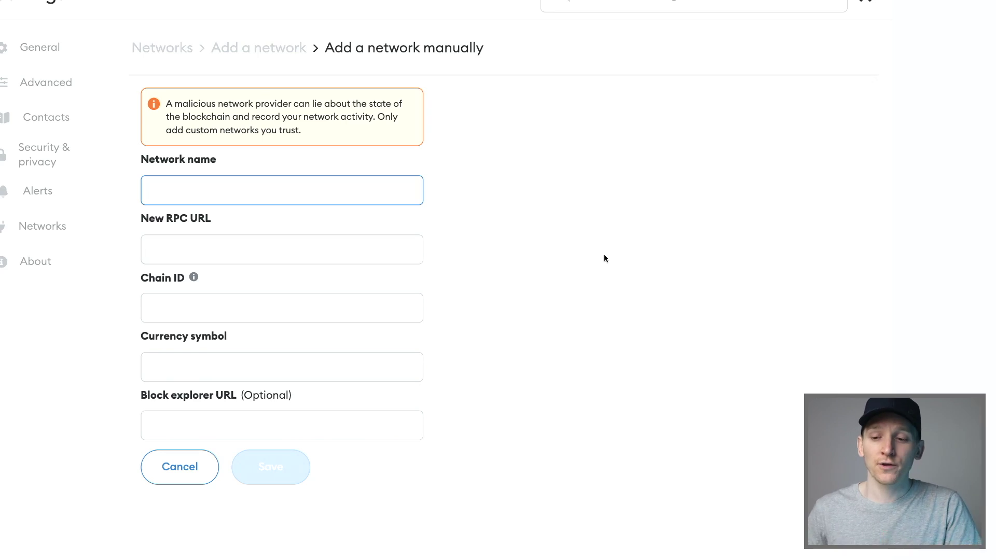
key("ctrl+Tab")
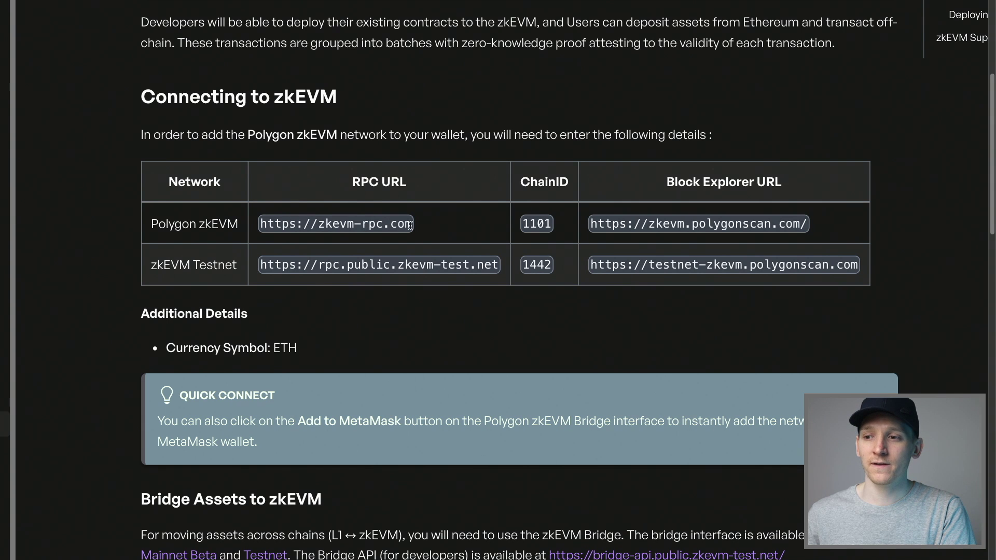
left_click_drag(412, 224, 260, 219)
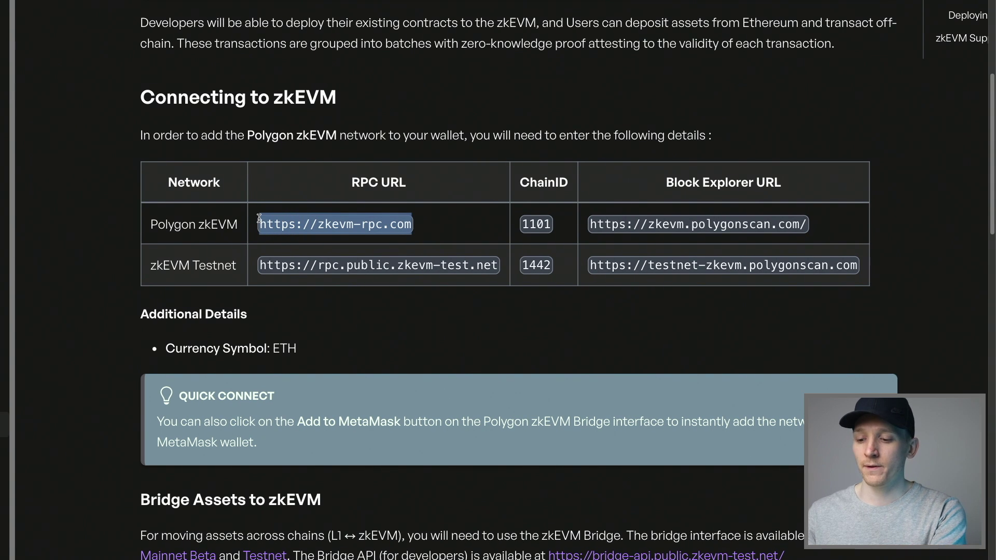
key("ctrl+c")
key("alt+Tab")
left_click(207, 251)
key("ctrl+v")
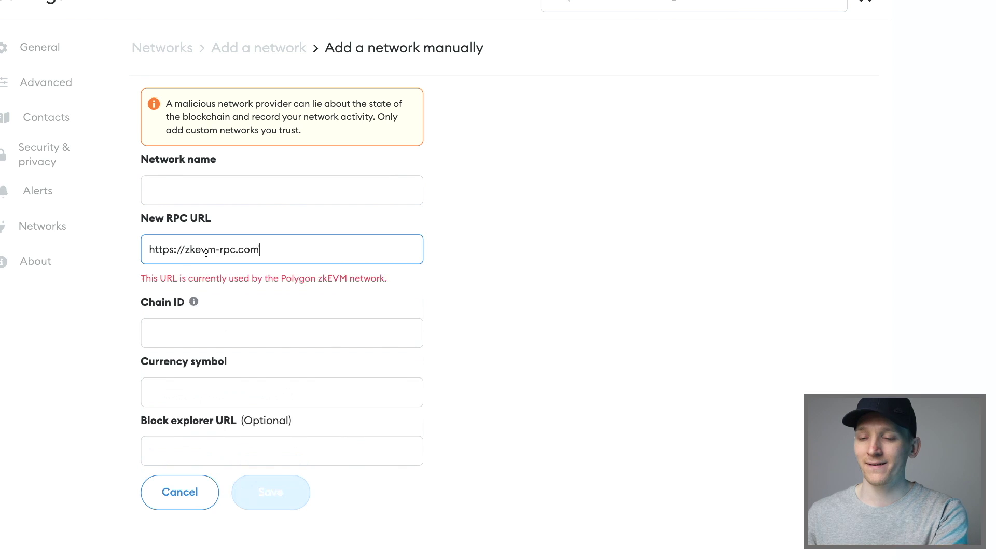
left_click(186, 200)
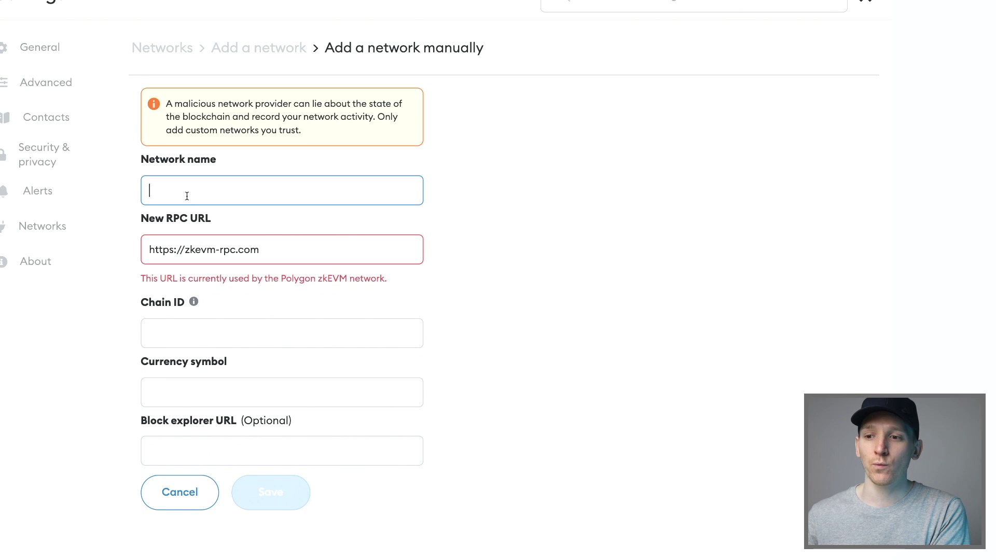
Step: Look up the Polygon zkEVM chain ID in the documentation and set the new network's chain ID to 1101
left_click(190, 332)
key("alt+Tab")
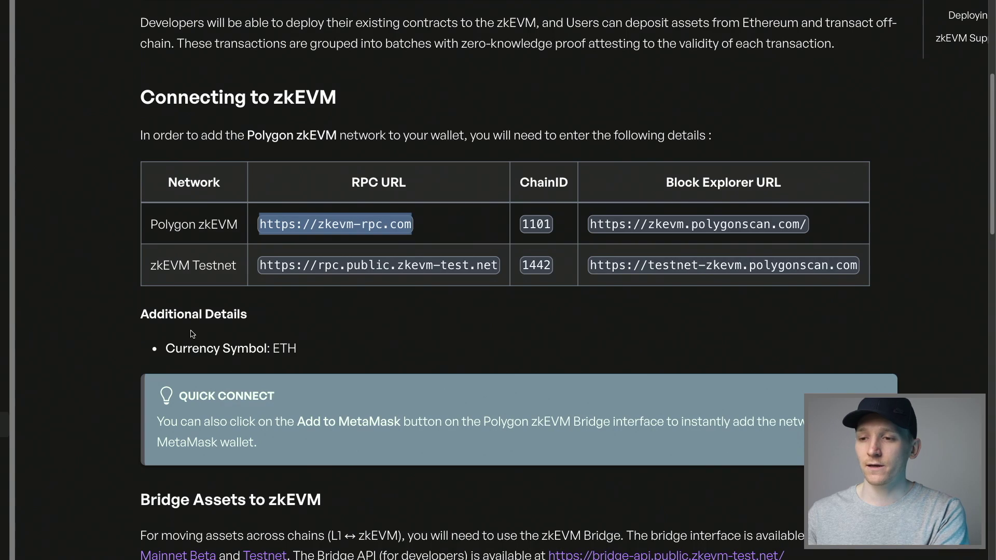
key("alt+Tab")
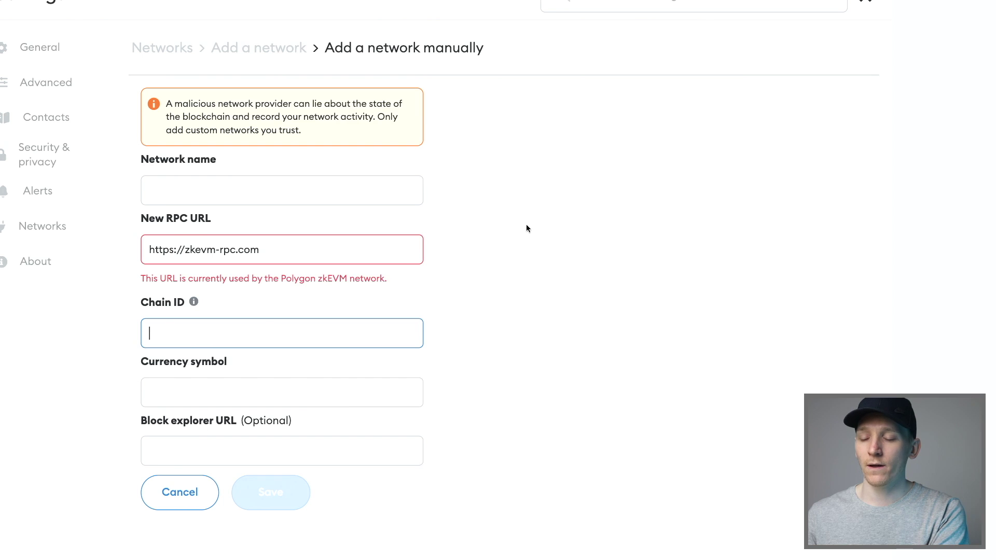
type("1101")
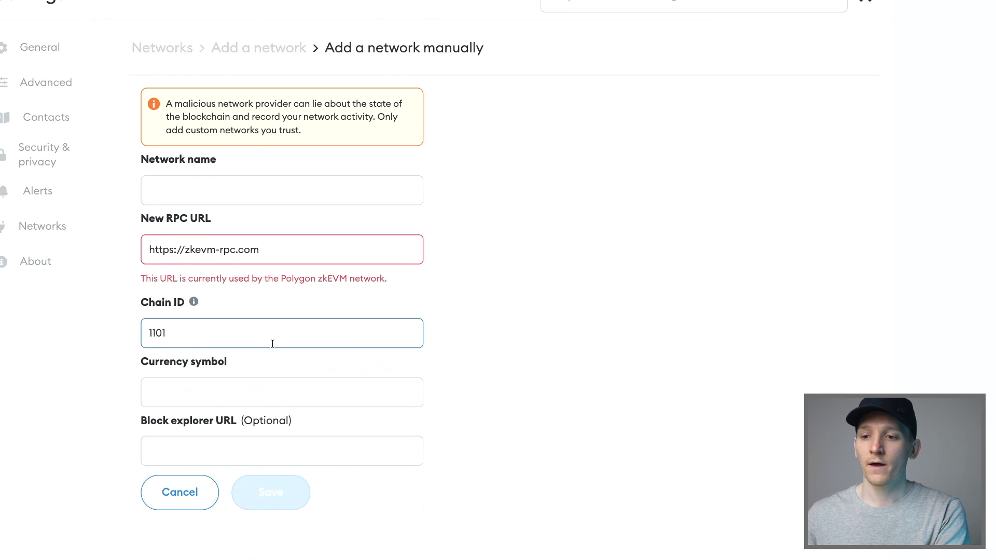
Step: Check the zkEVM currency symbol in the documentation and set the new network's currency symbol to ETH
scroll(274, 351, "down", 1)
key("alt+Tab")
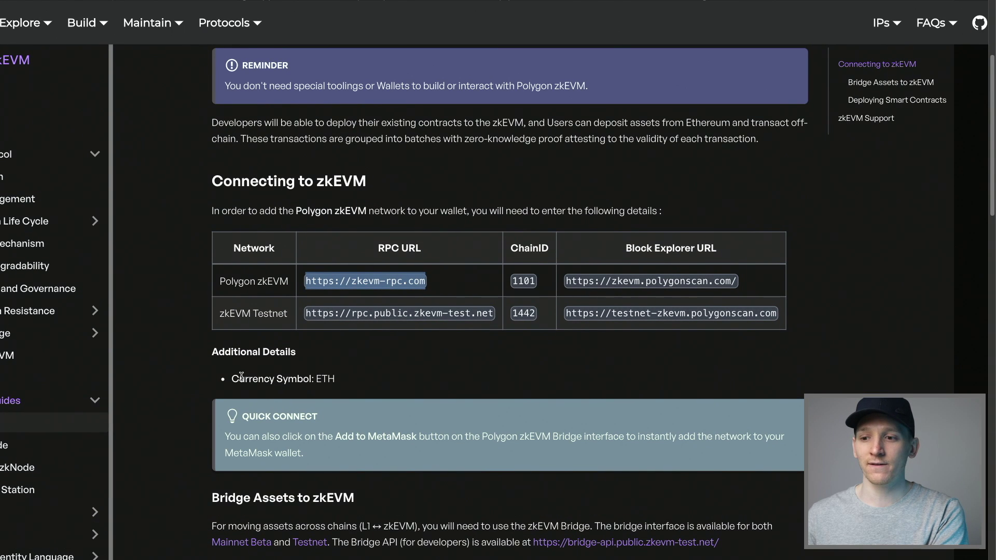
left_click_drag(236, 379, 341, 380)
key("alt+Tab")
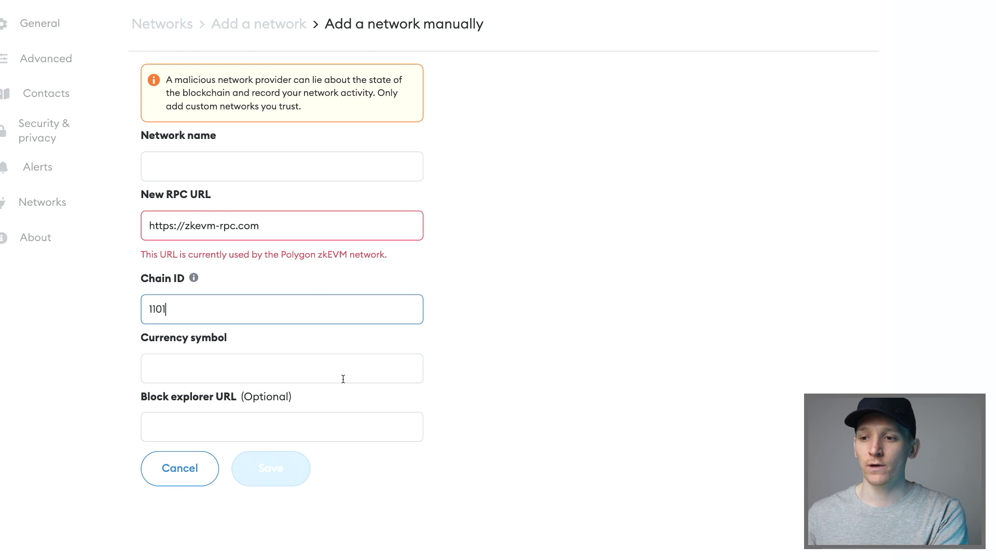
left_click(282, 360)
type("ETH")
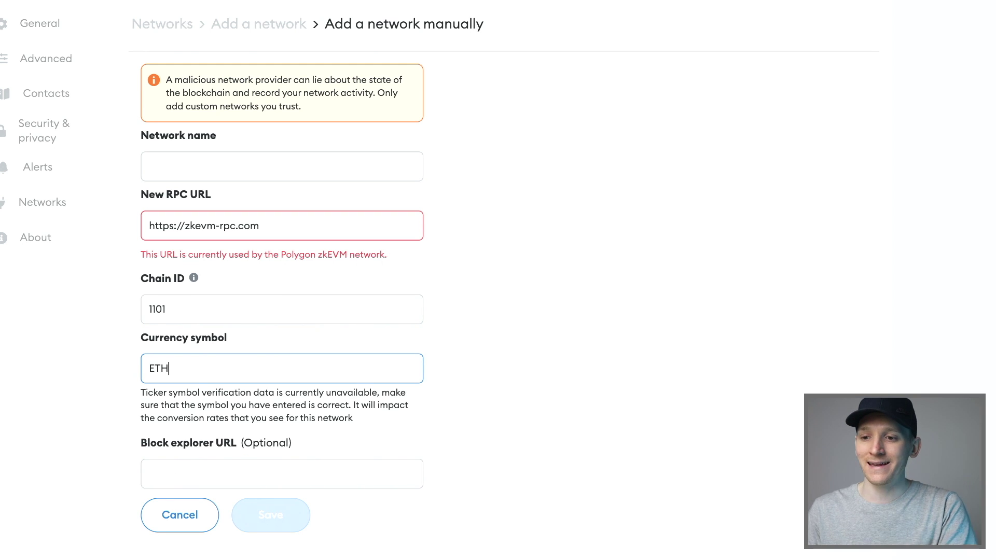
left_click(568, 348)
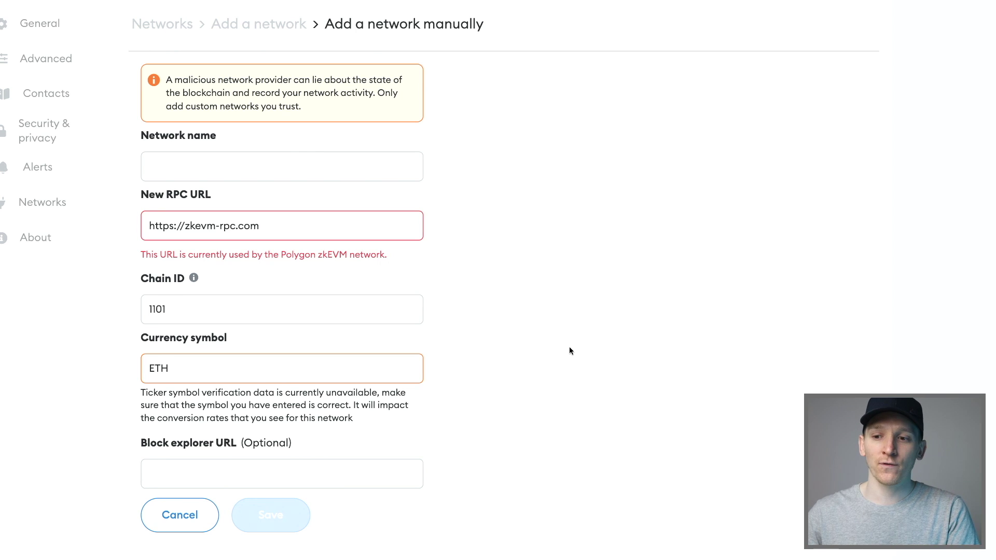
left_click(167, 362)
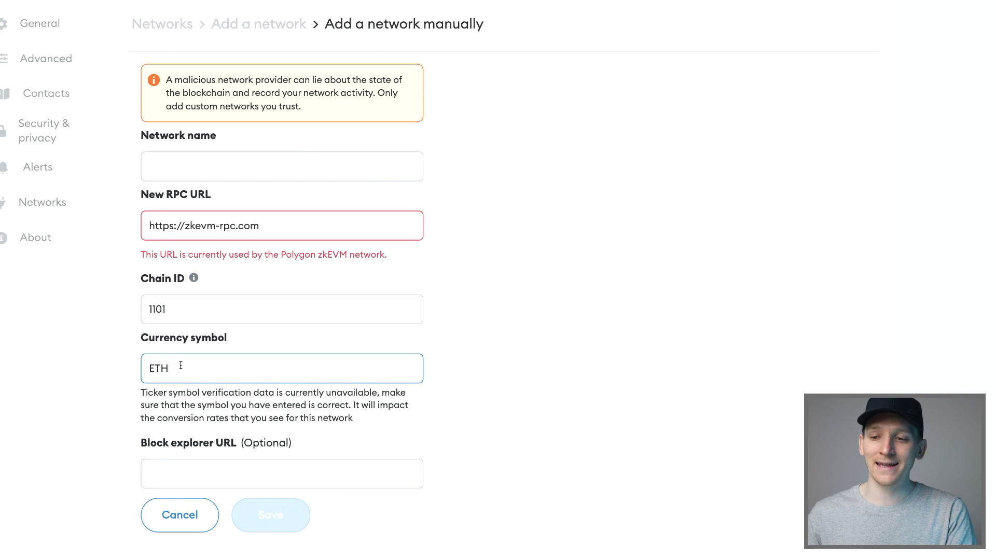
left_click(482, 370)
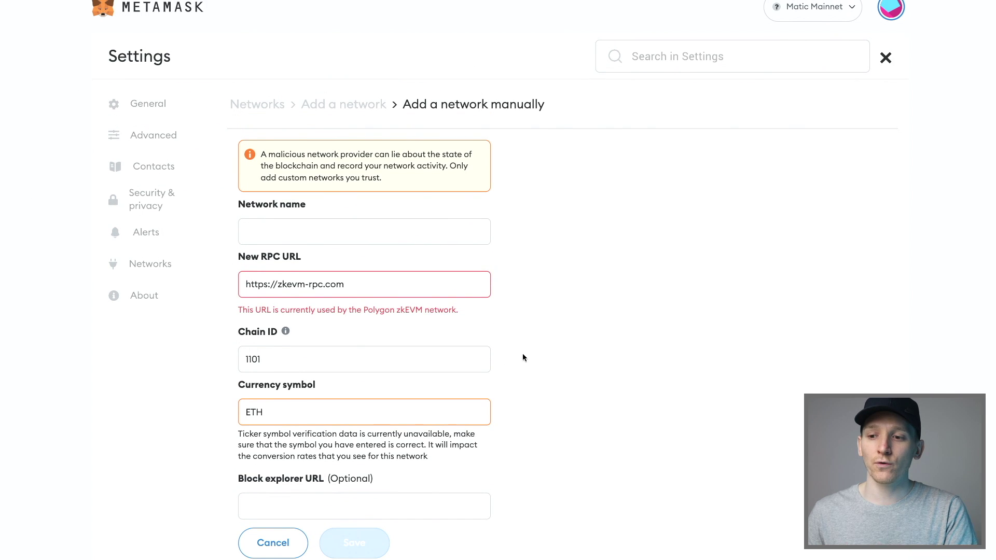
scroll(522, 354, "down", 1)
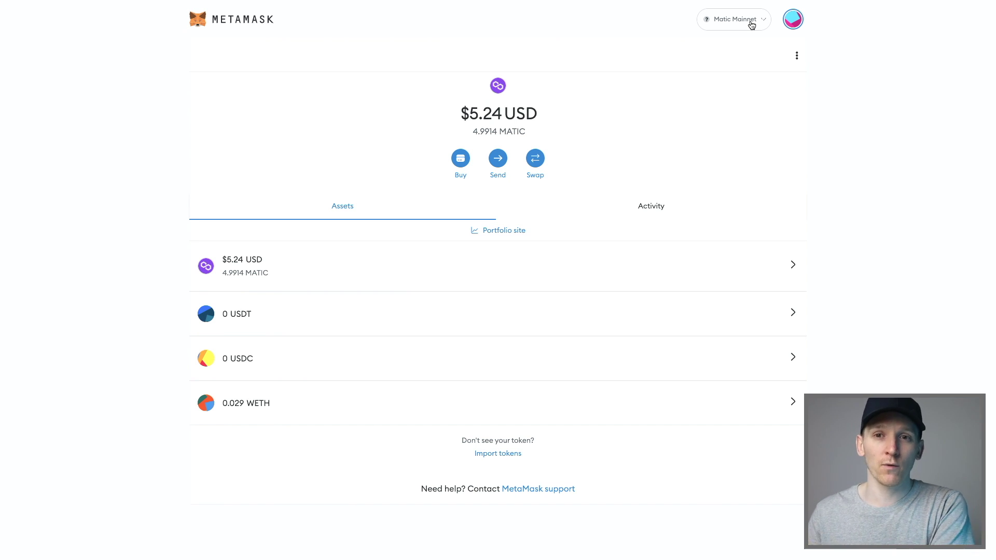
Step: Choose Polygon zkEVM as the MetaMask wallet's active network
left_click(752, 25)
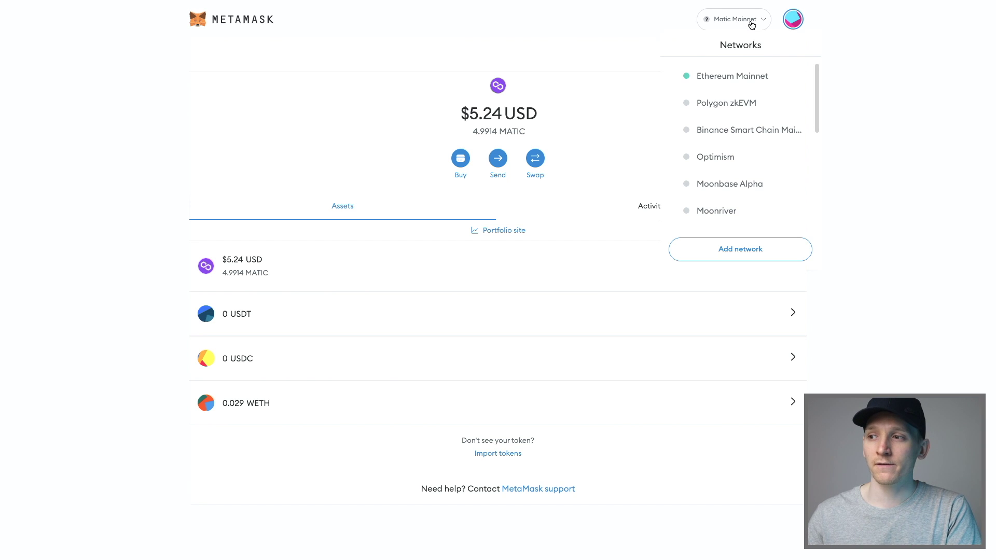
left_click(728, 104)
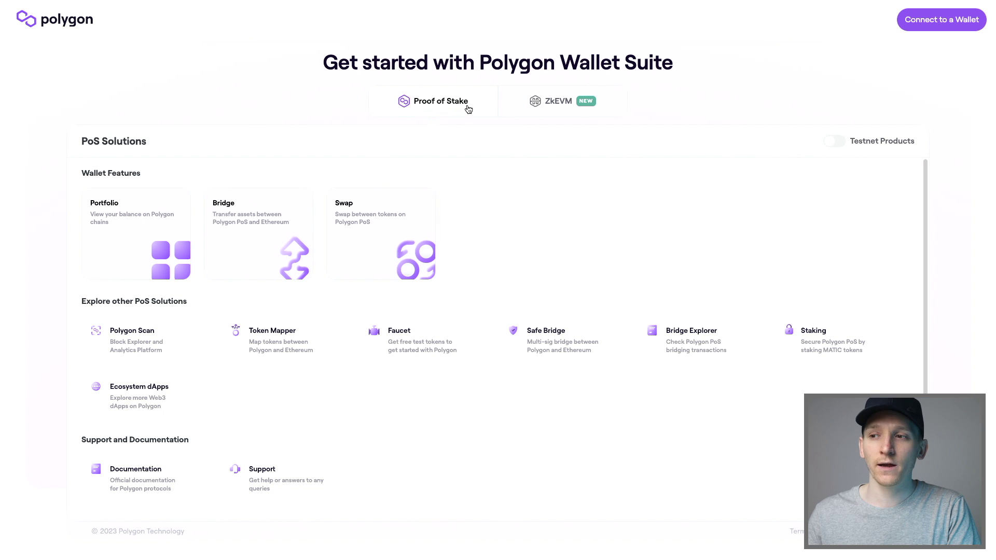
Step: Compare the zkEVM and Proof of Stake solutions in the Polygon Wallet Suite and connect to Proof of Stake with MetaMask
left_click(552, 106)
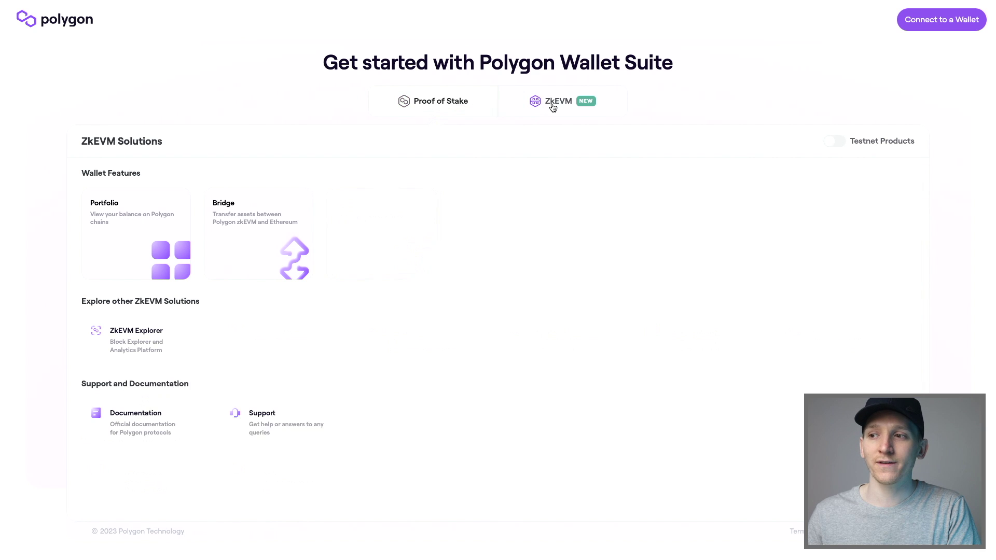
left_click(425, 108)
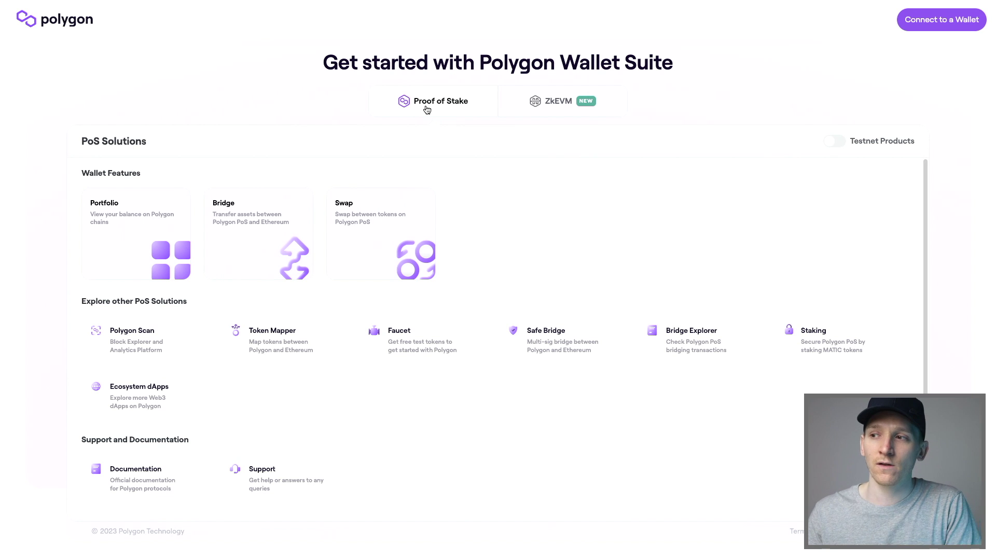
left_click(930, 23)
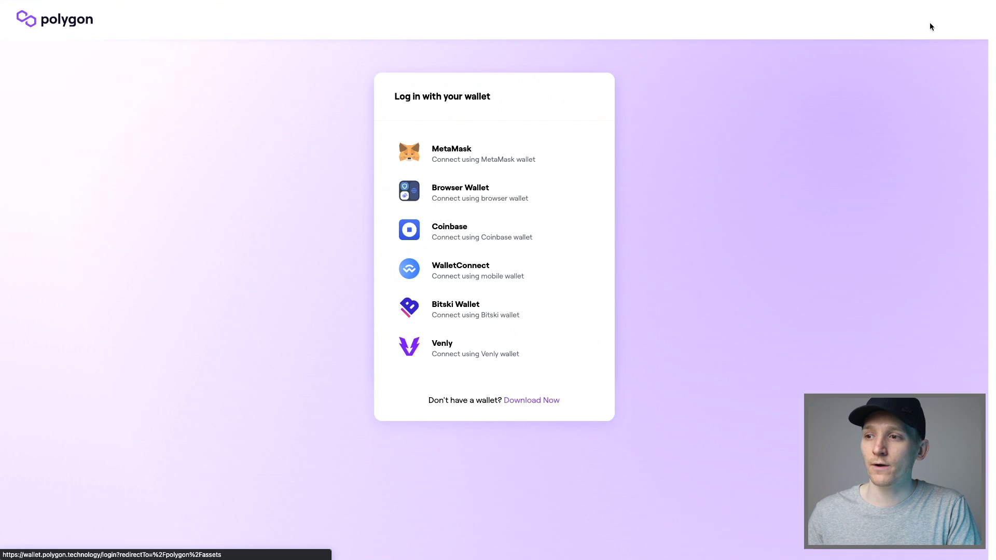
left_click(462, 145)
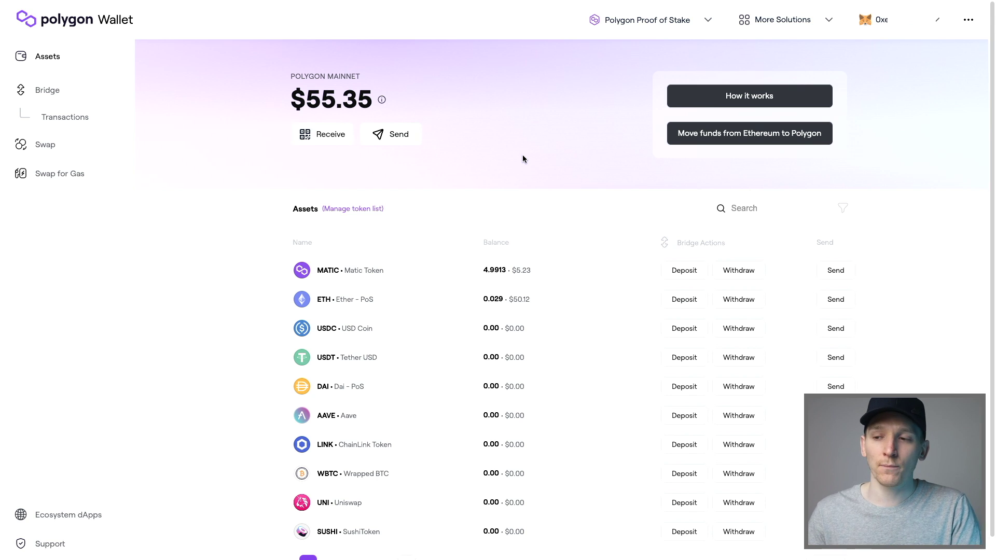
Step: Set up a Polygon Proof of Stake bridge deposit from Ethereum using the maximum available ETH
left_click(54, 94)
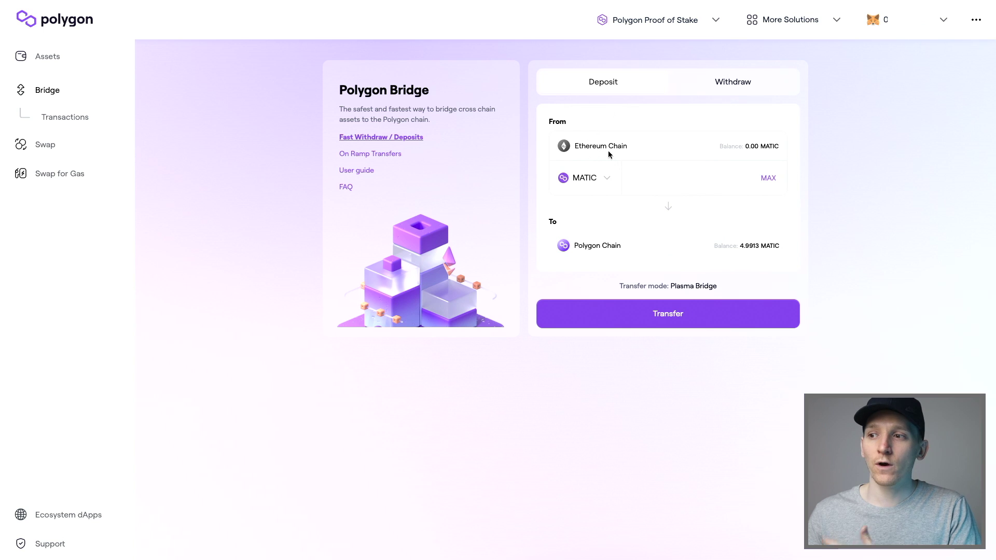
left_click(596, 186)
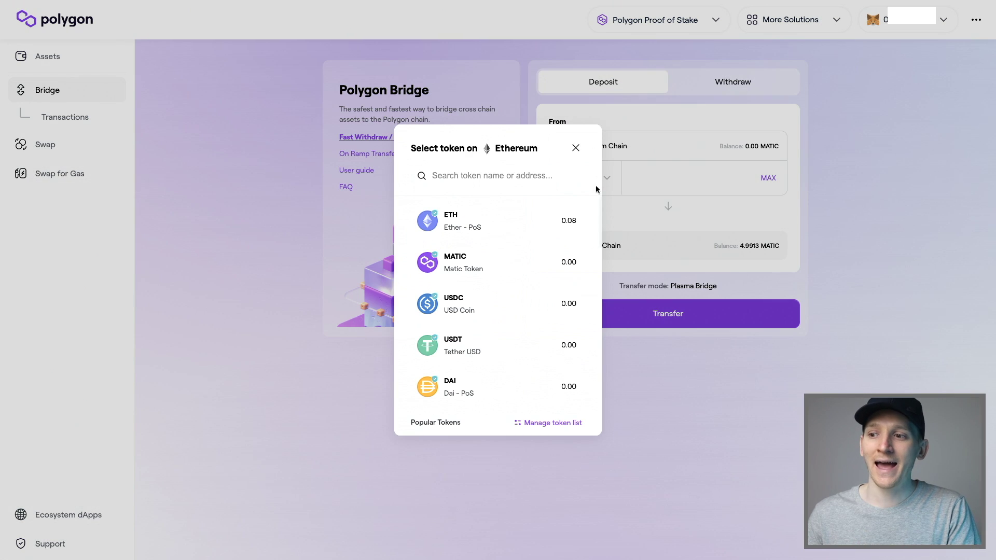
left_click(507, 226)
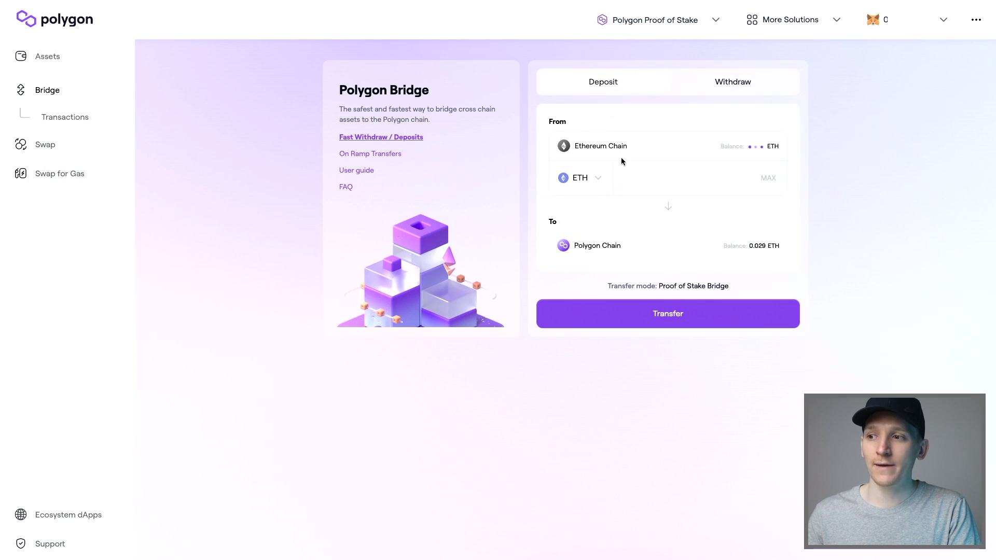
left_click(768, 178)
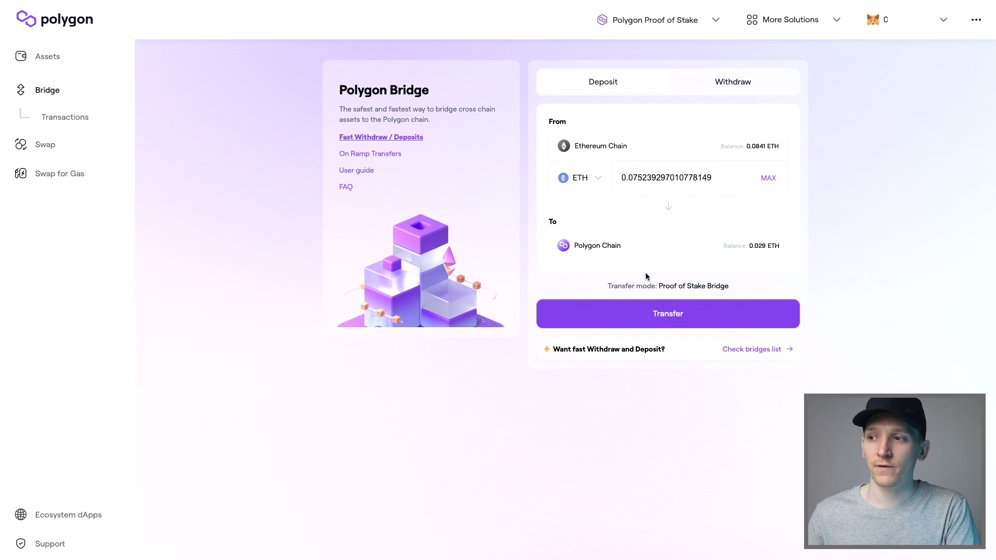
Step: Switch the Polygon wallet from Proof of Stake to Polygon zkEVM and open its bridge
left_click(708, 24)
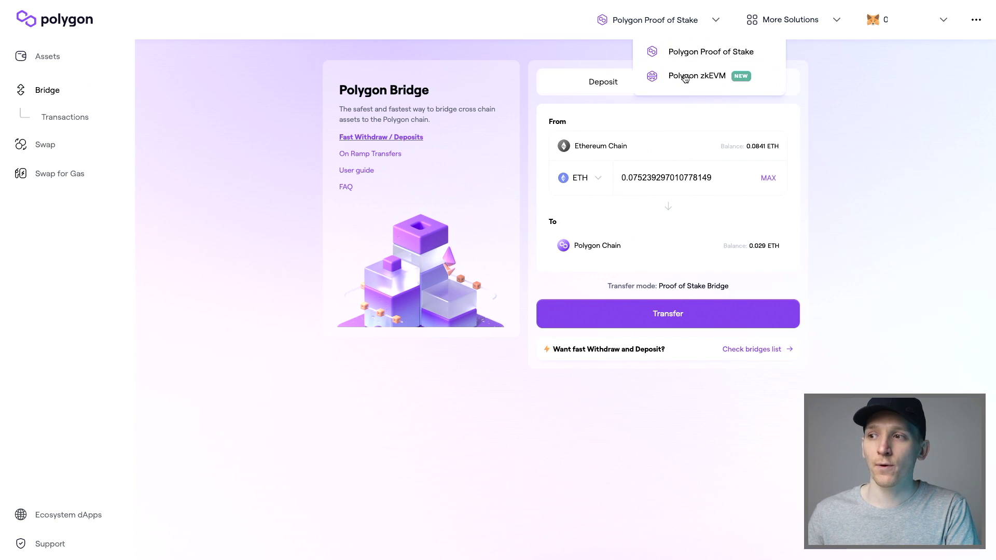
left_click(684, 77)
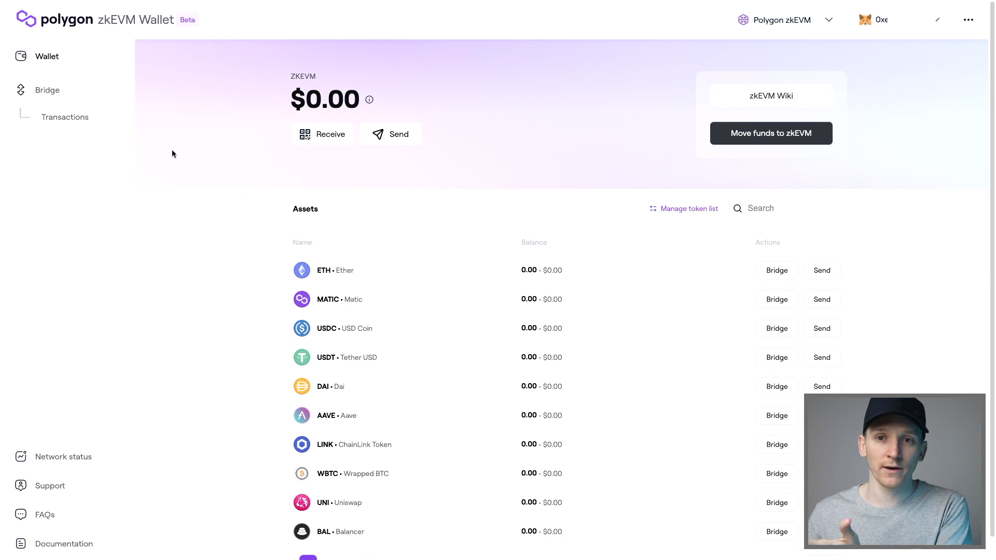
left_click(42, 93)
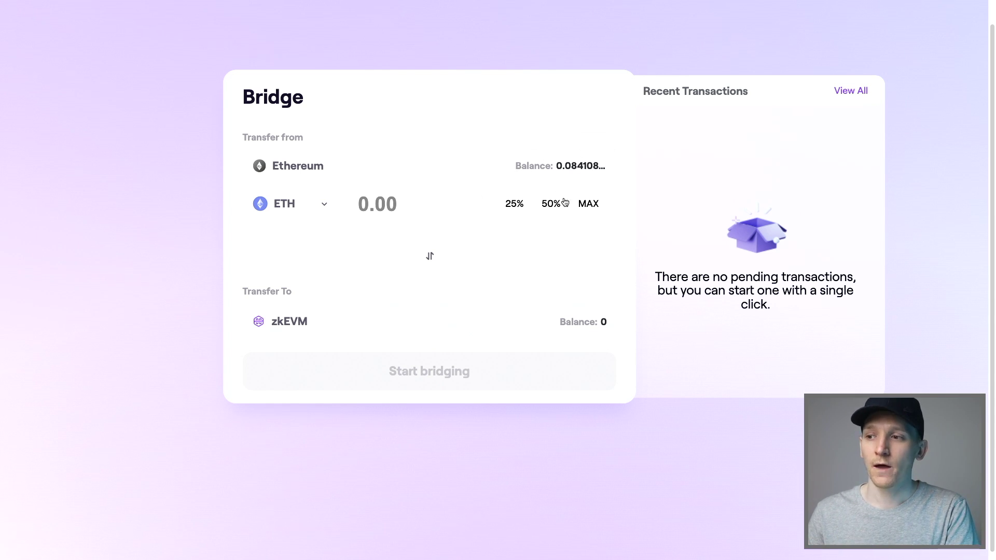
Step: Set the Ethereum to zkEVM transfer to the maximum ETH and acknowledge the Mainnet Beta risks with "I UNDERSTAND"
left_click(589, 204)
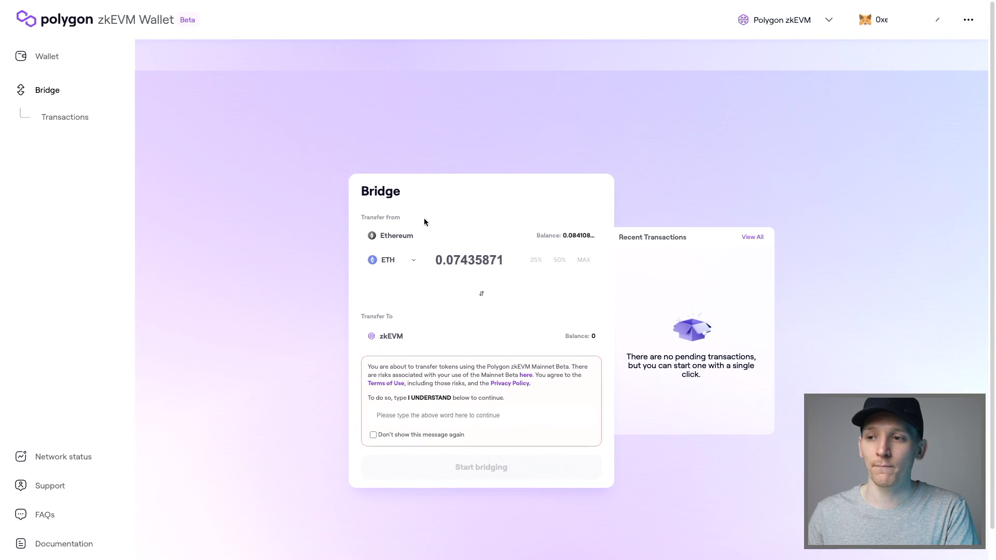
scroll(425, 222, "down", 1)
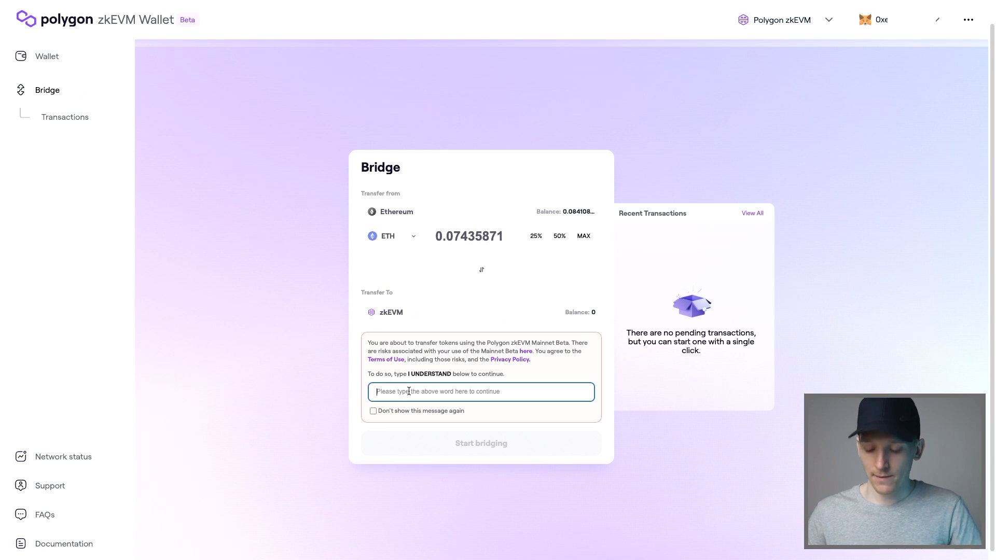
type("I UNDERSTAND")
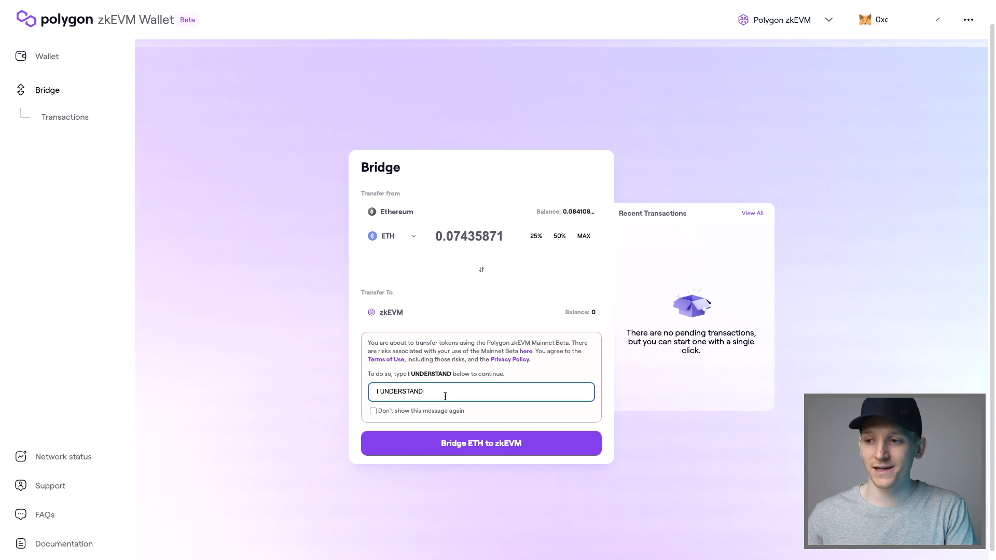
left_click(410, 241)
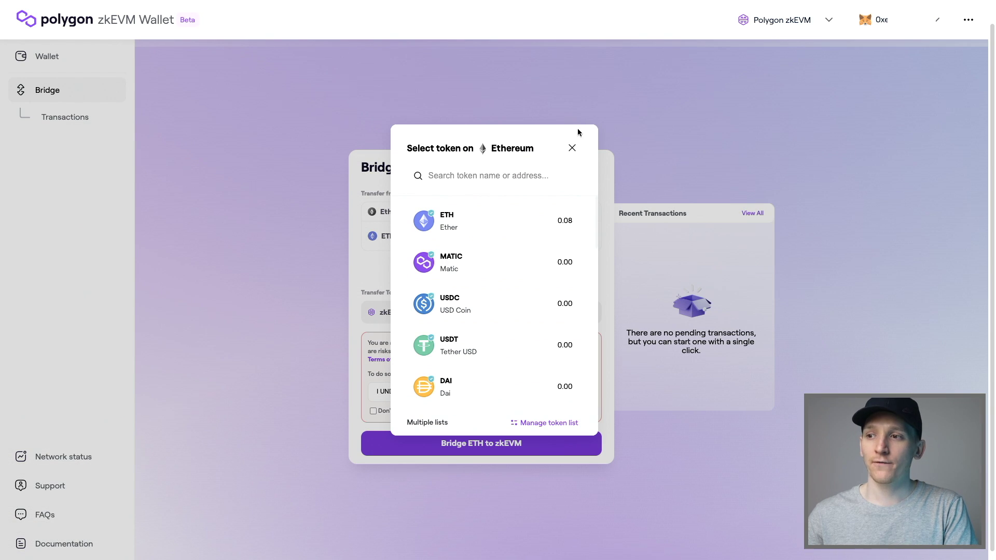
left_click(572, 149)
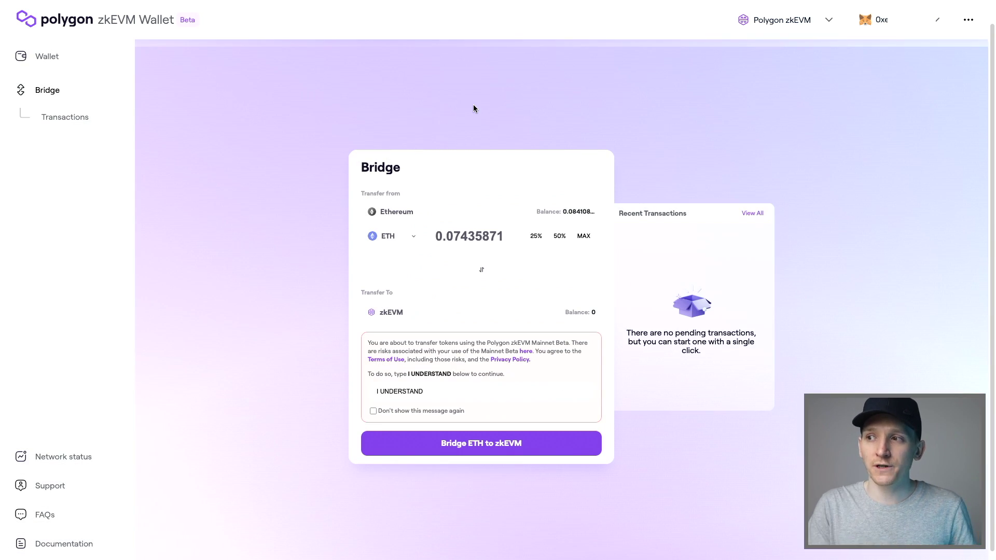